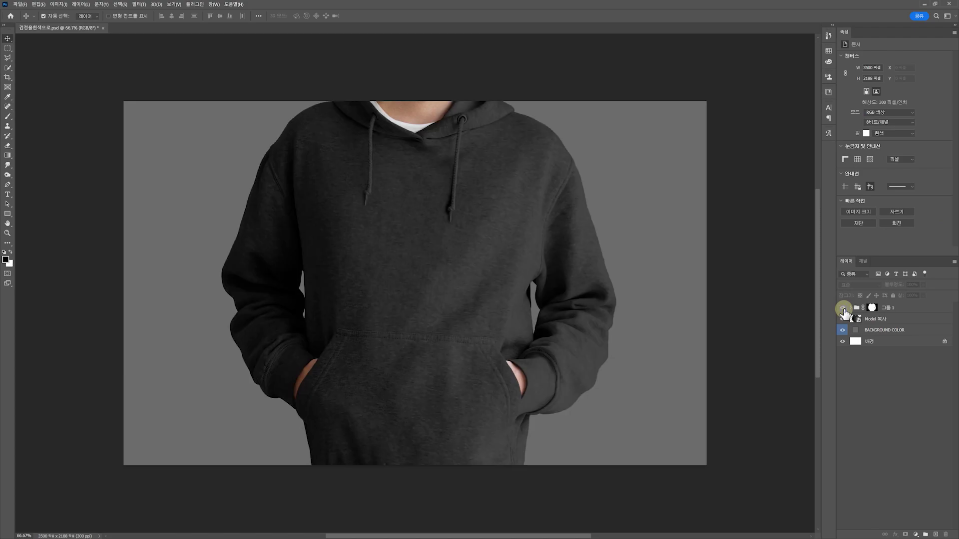
Step: Hide the masked layer group 그룹 1 and remove it from the document
click(844, 308)
click(886, 309)
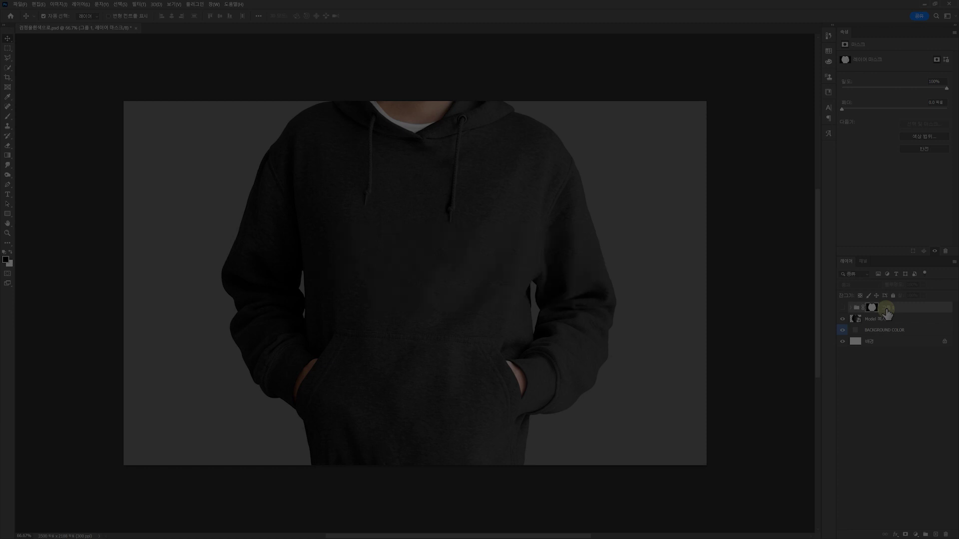
key(ctrl+shift+g)
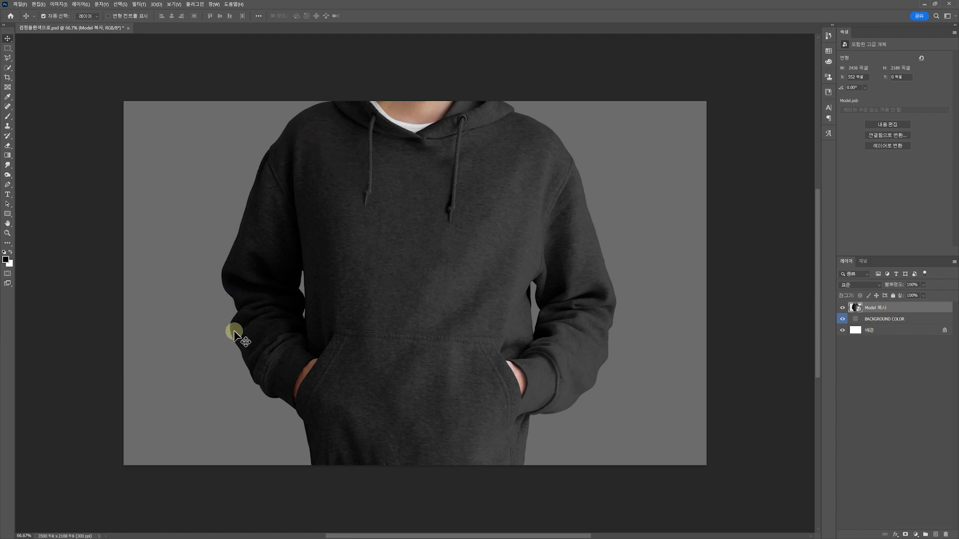
Step: Select the whole hoodie on the Model 복사 layer with the Quick Selection tool
key(ctrl)
drag(9, 68, 54, 78)
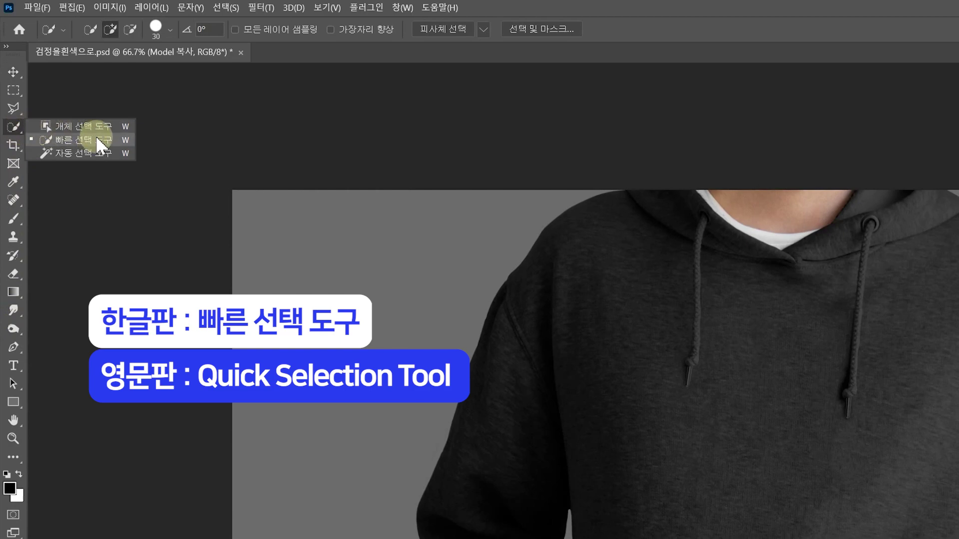
drag(100, 147, 99, 147)
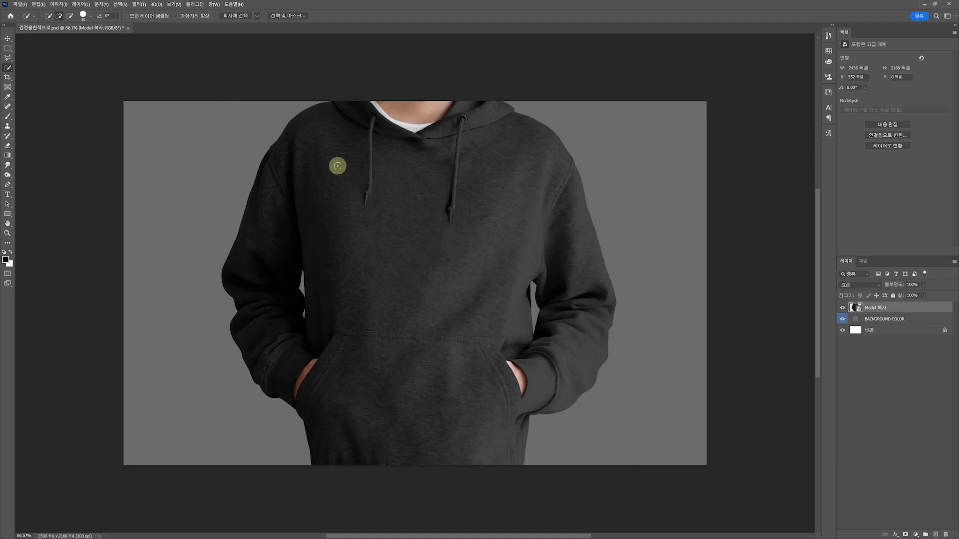
mouse_move(323, 138)
mouse_down()
mouse_move(358, 191)
mouse_move(416, 235)
mouse_move(467, 202)
mouse_move(491, 159)
mouse_move(519, 193)
mouse_move(462, 300)
mouse_move(430, 266)
mouse_move(364, 399)
mouse_up()
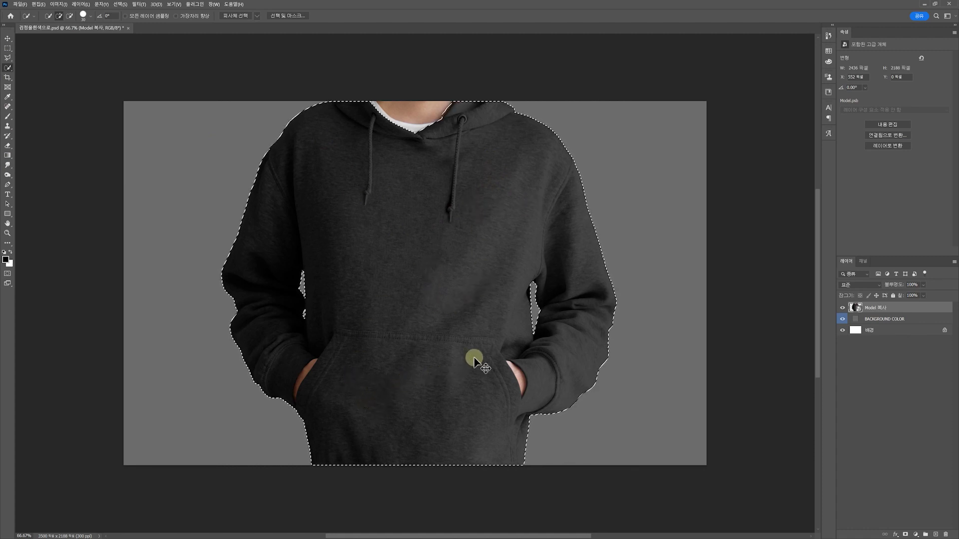
Step: Check the selection edge around the collar and add a layer mask from the selection to the Model 복사 layer
key(ctrl+plus)
key(ctrl+plus)
scroll(492, 272, up, 8)
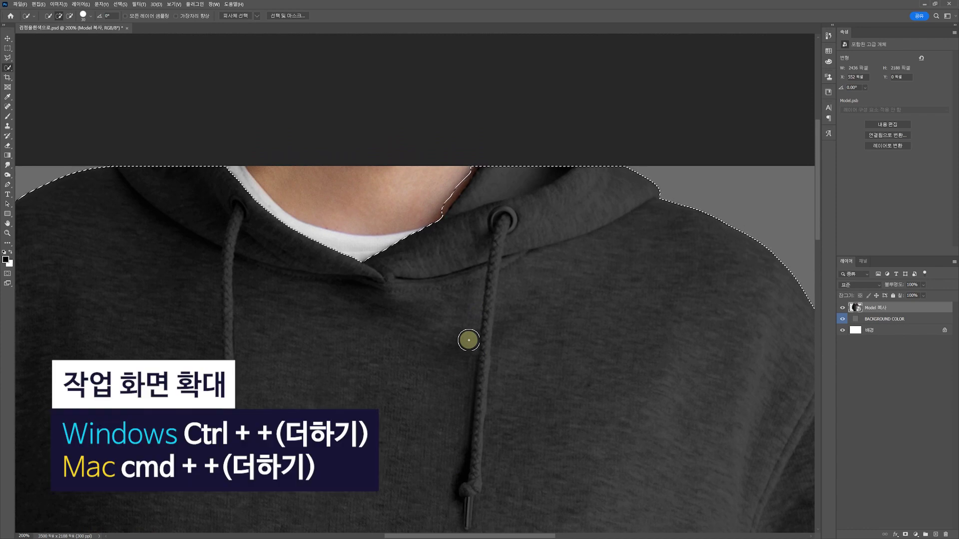
mouse_move(454, 265)
mouse_down()
mouse_move(451, 145)
mouse_move(403, 214)
mouse_move(542, 203)
mouse_up()
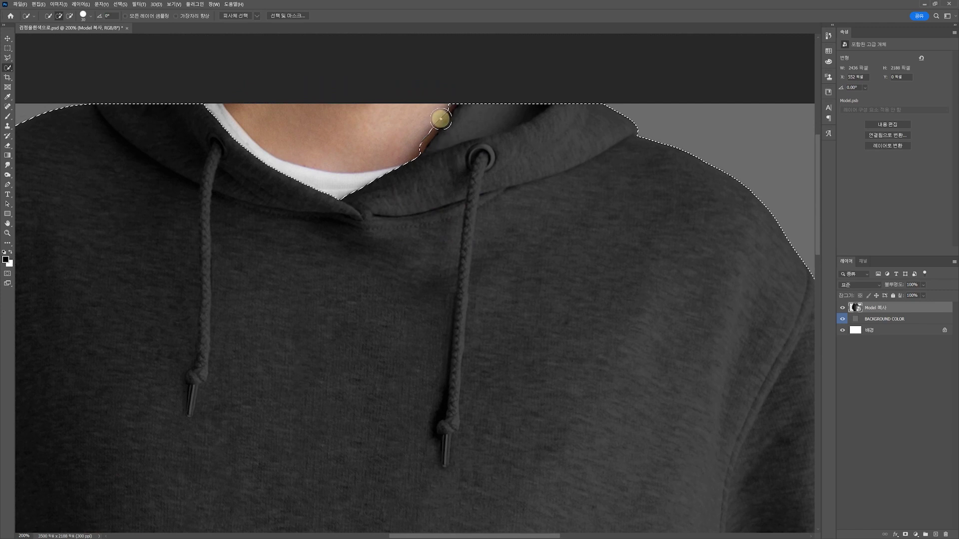
drag(464, 239, 397, 95)
drag(491, 218, 508, 2)
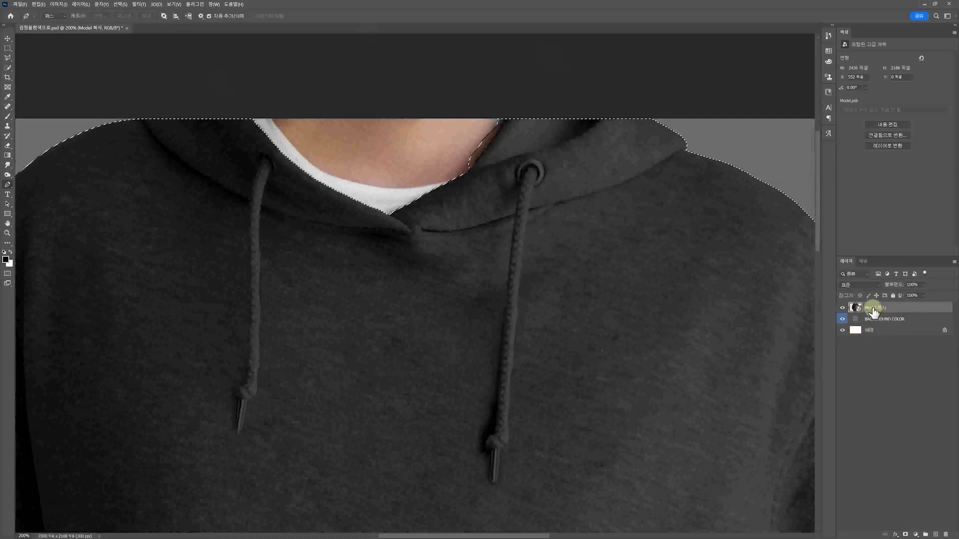
click(905, 535)
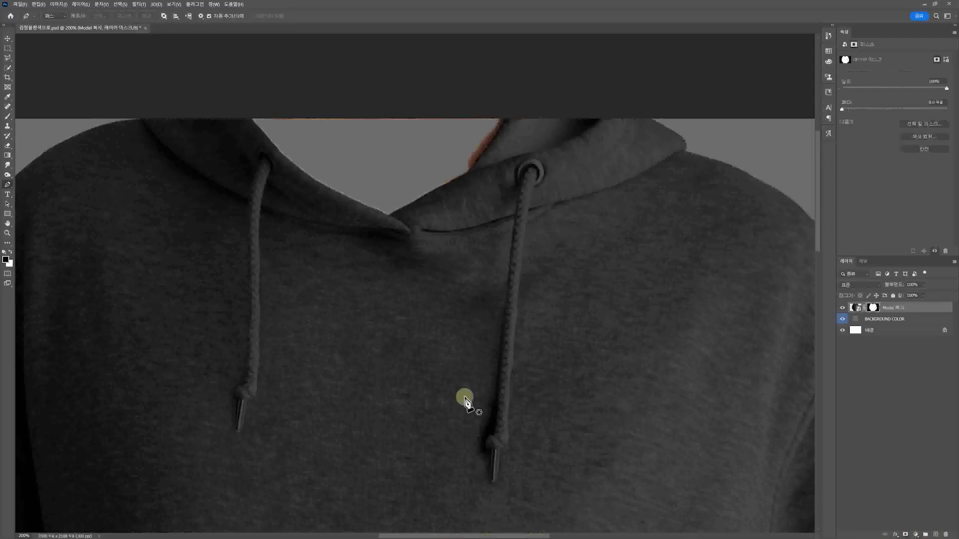
Step: Draw a closed path with the Pen tool around the leftover strip of skin beside the hood at the neck opening
scroll(488, 293, up, 5)
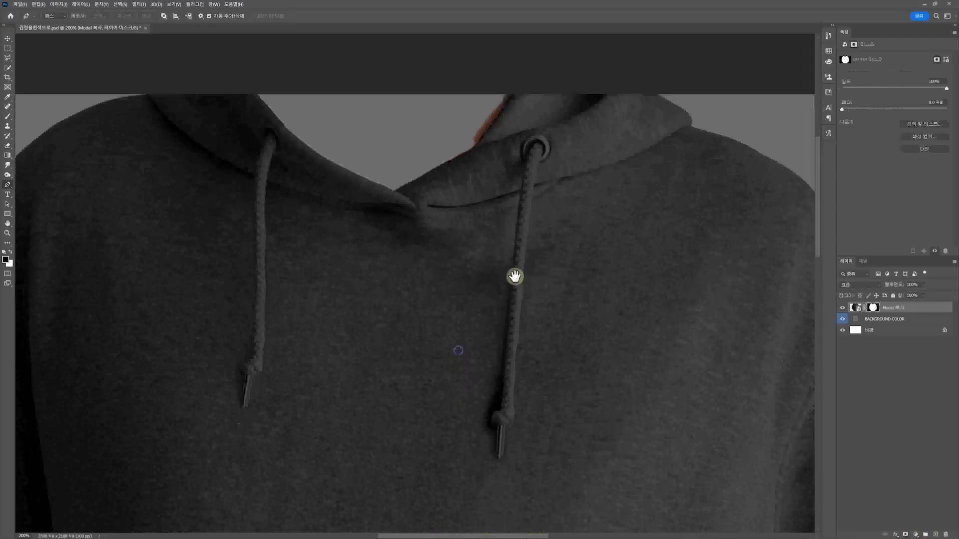
scroll(557, 181, down, 3)
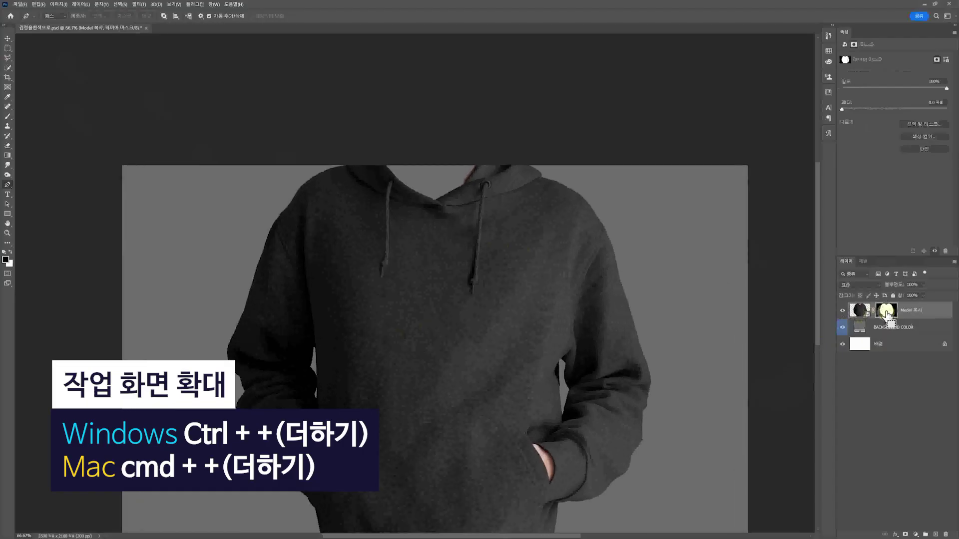
key(ctrl+plus)
key(ctrl+plus)
key(ctrl+plus)
key(ctrl+plus)
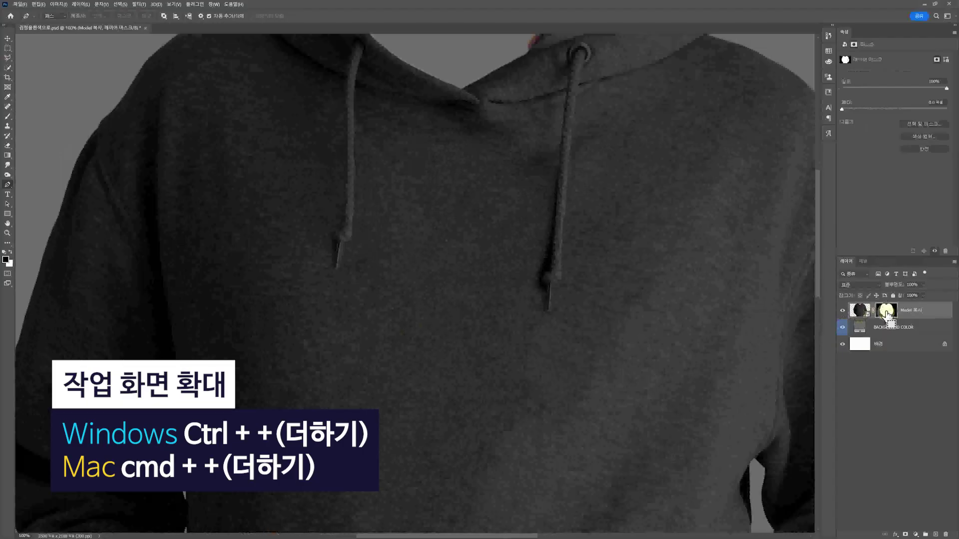
drag(633, 287, 574, 325)
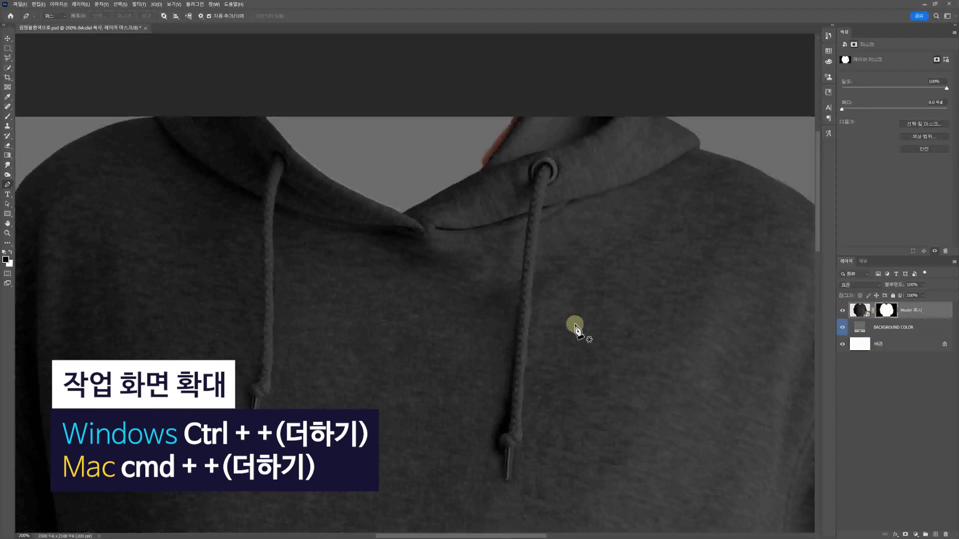
click(8, 184)
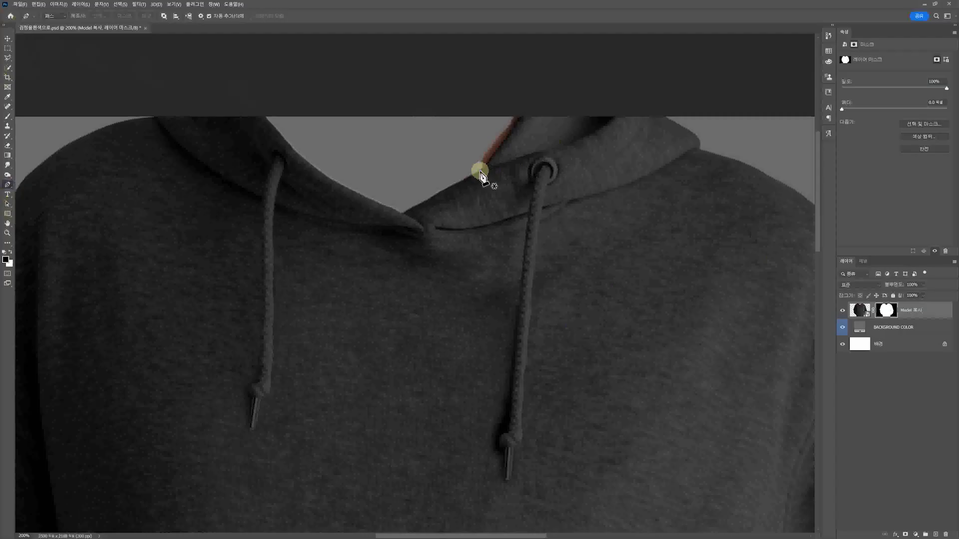
click(480, 172)
key(ctrl+plus)
drag(517, 130, 460, 195)
click(498, 125)
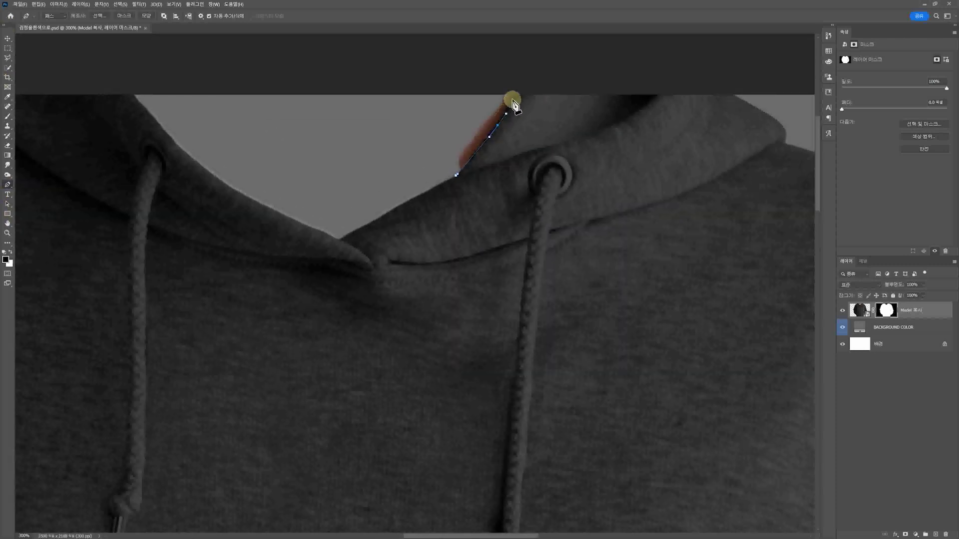
drag(522, 90, 492, 92)
click(455, 176)
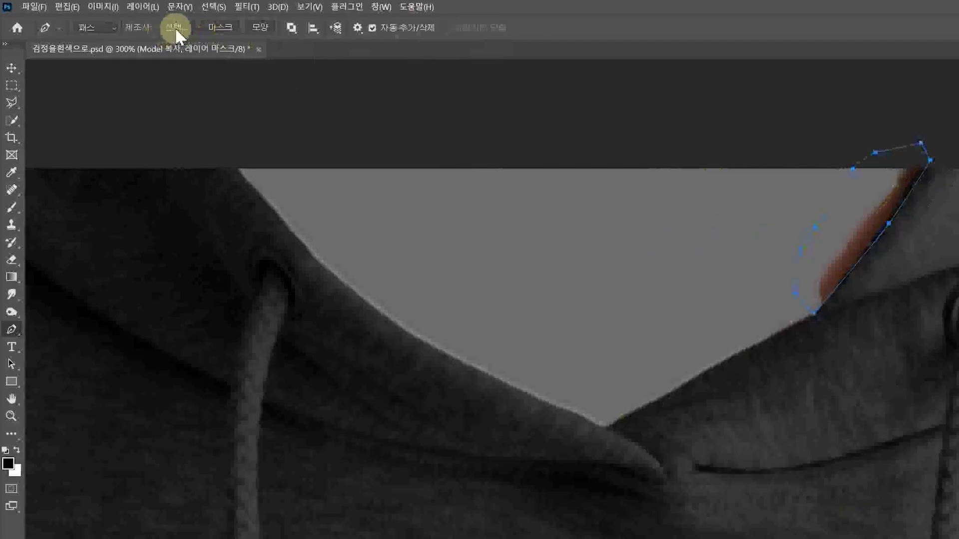
Step: Convert the neck path to a selection and fill it on the layer mask with foreground colour black (000000)
click(174, 27)
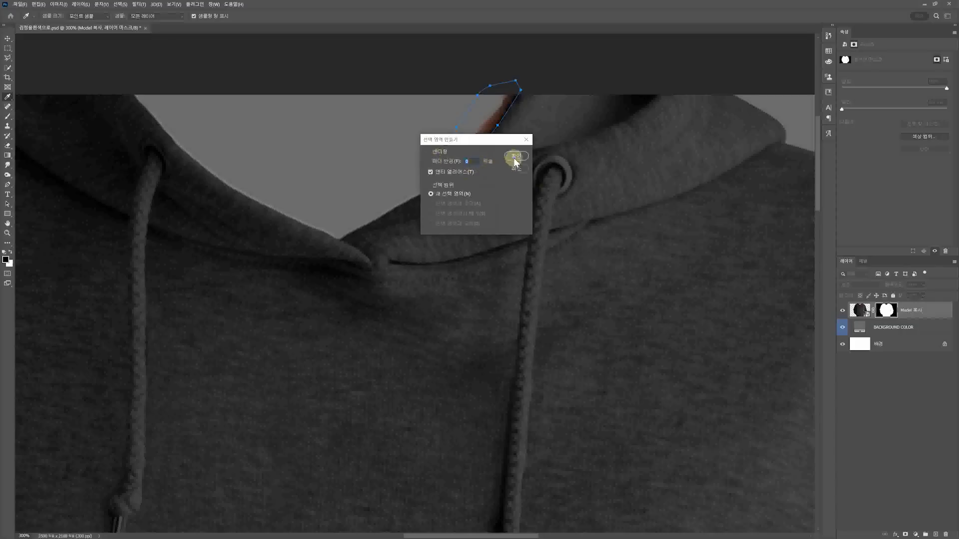
click(514, 157)
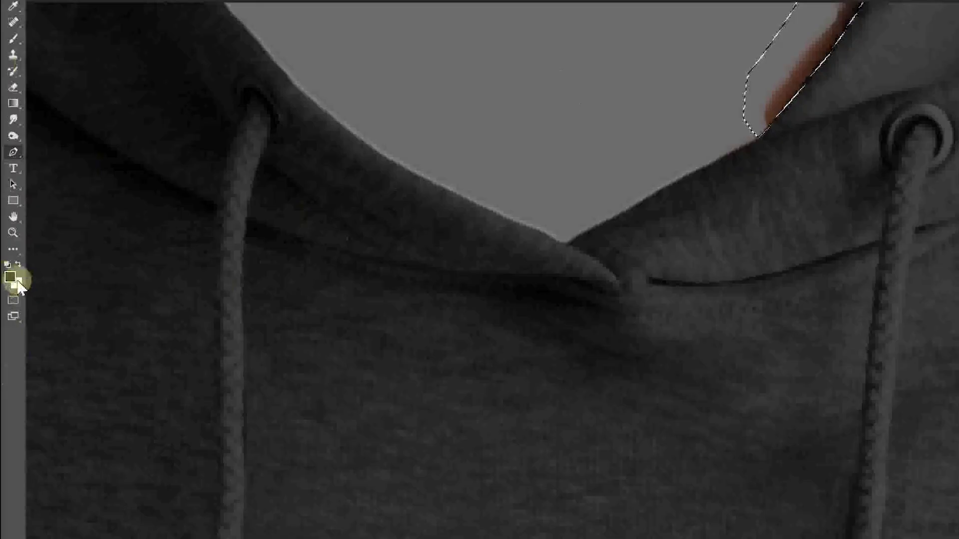
click(7, 259)
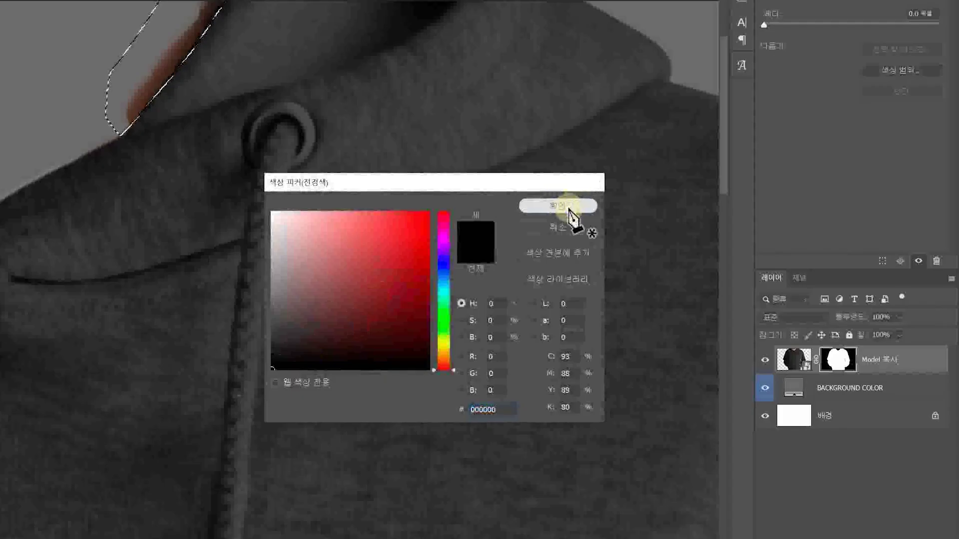
click(568, 208)
key(alt+Delete)
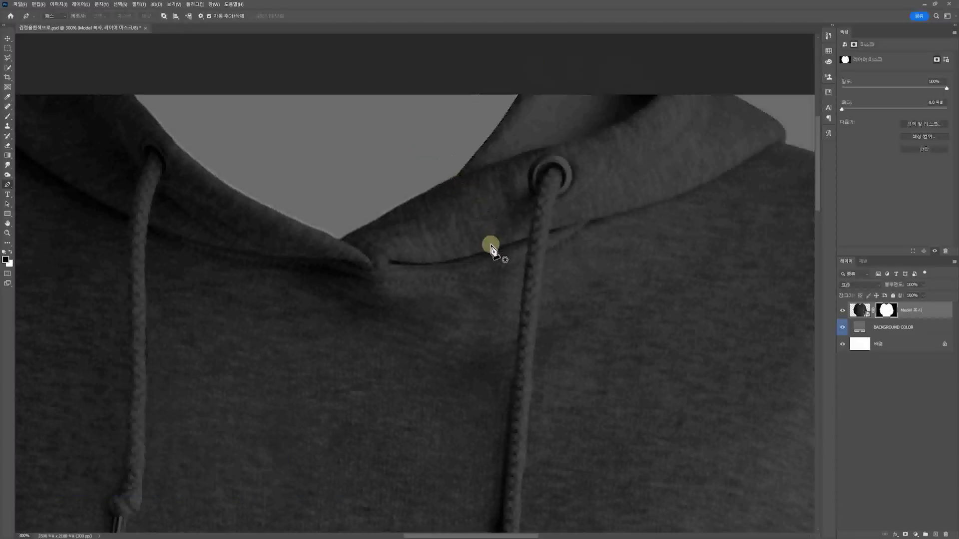
Step: Draw a closed Pen path around the exposed wrist at the pocket opening on the image's right side
drag(422, 315, 399, 171)
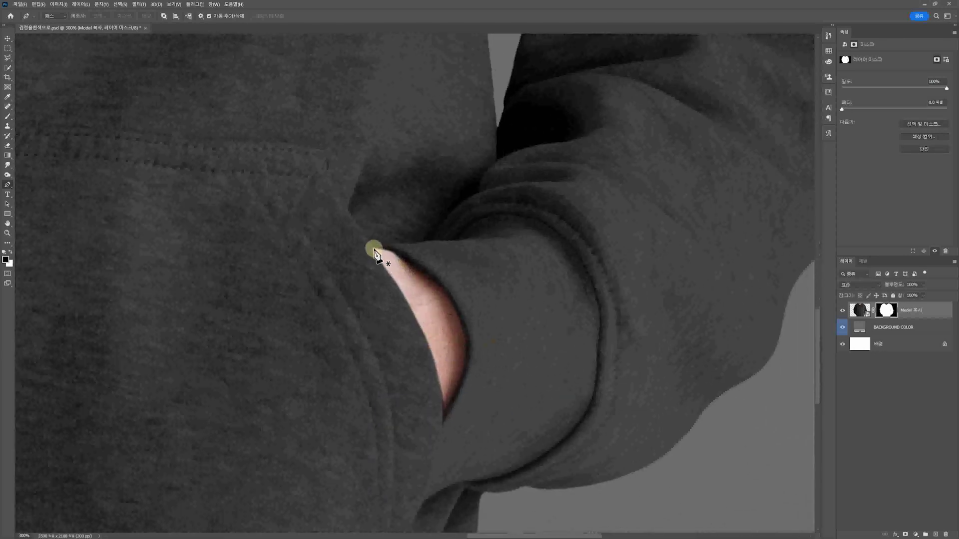
click(372, 249)
click(411, 310)
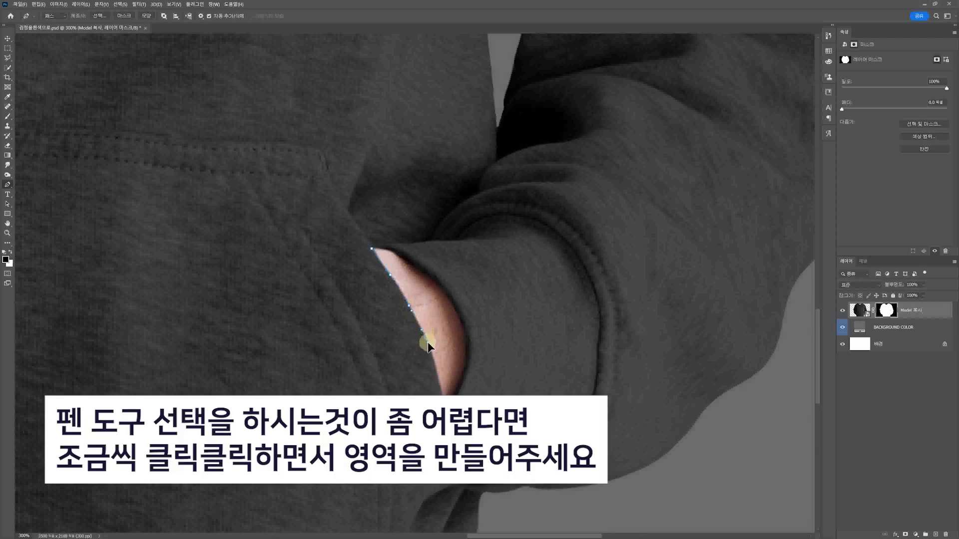
click(466, 346)
click(465, 333)
click(459, 301)
click(433, 281)
click(406, 260)
click(372, 248)
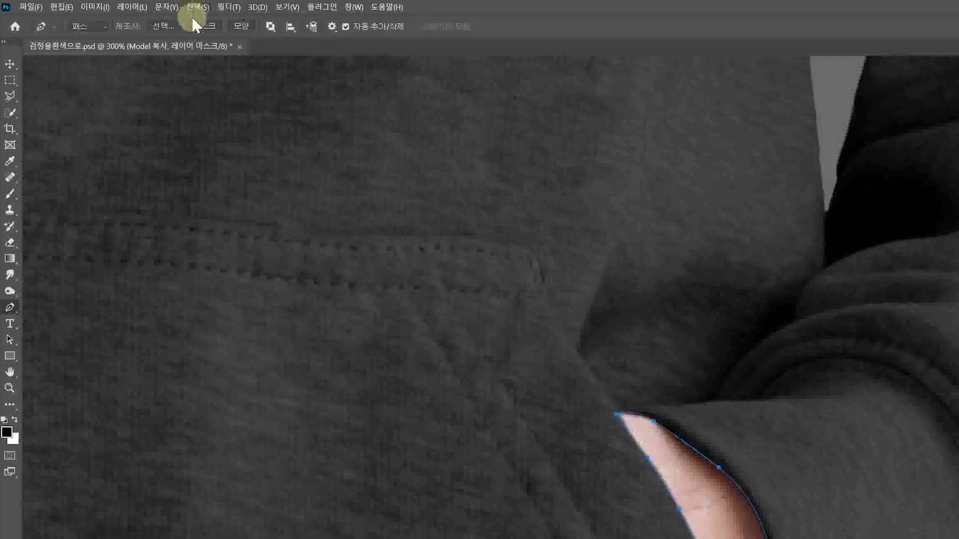
Step: Turn the right wrist path into a selection with feather radius 0, fill it black on the mask and deselect
click(164, 26)
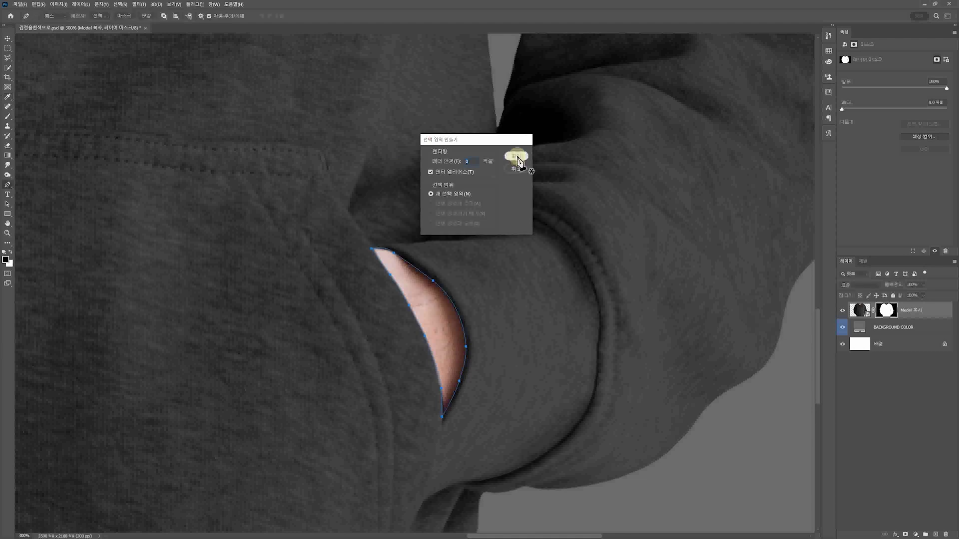
click(517, 157)
key(alt+BackSpace)
key(ctrl+d)
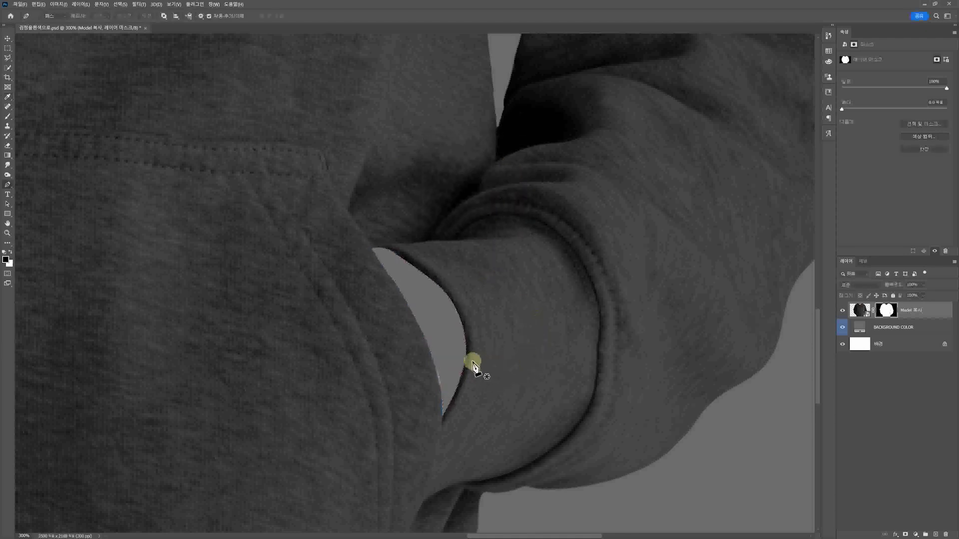
Step: Draw a closed Pen path around the exposed wrist at the pocket opening on the image's left side
scroll(459, 380, up, 5)
drag(456, 379, 472, 262)
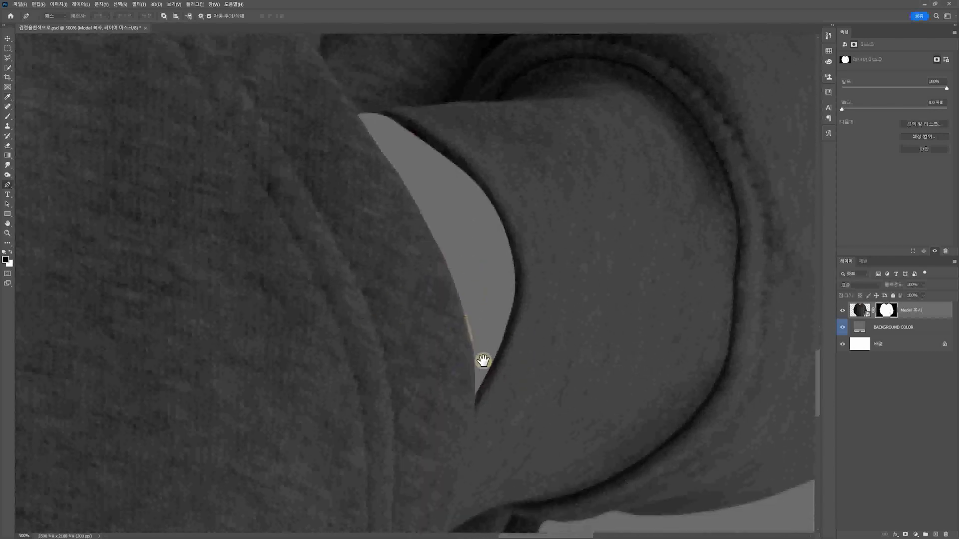
drag(347, 368, 513, 364)
drag(305, 338, 564, 337)
drag(295, 334, 570, 336)
drag(283, 335, 574, 339)
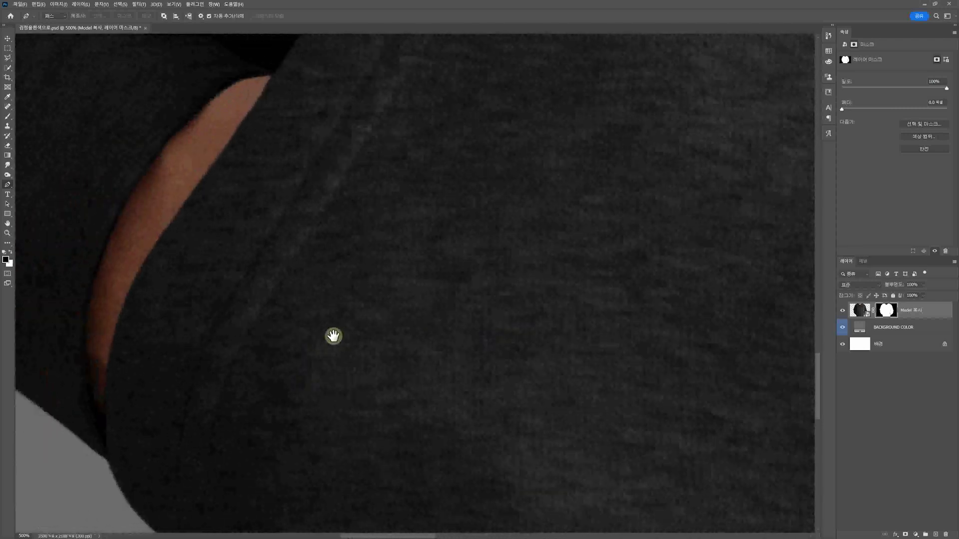
drag(334, 336, 407, 338)
click(410, 80)
click(377, 130)
click(339, 187)
click(288, 255)
drag(245, 433, 253, 496)
drag(223, 339, 231, 281)
click(289, 171)
click(362, 94)
click(412, 81)
Step: Turn the left wrist path into a selection with feather radius 0, fill it black on the mask and deselect
click(99, 15)
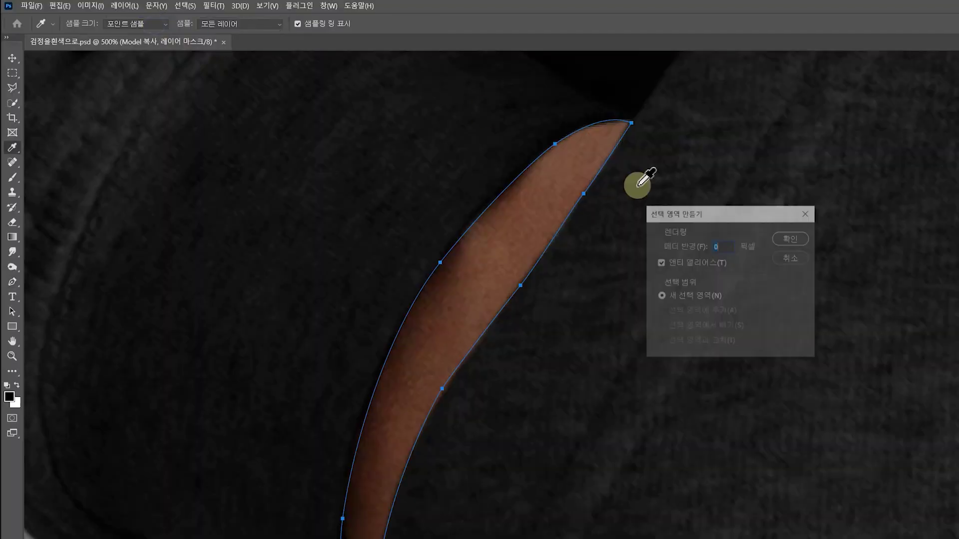
click(786, 241)
key(alt+BackSpace)
key(ctrl+d)
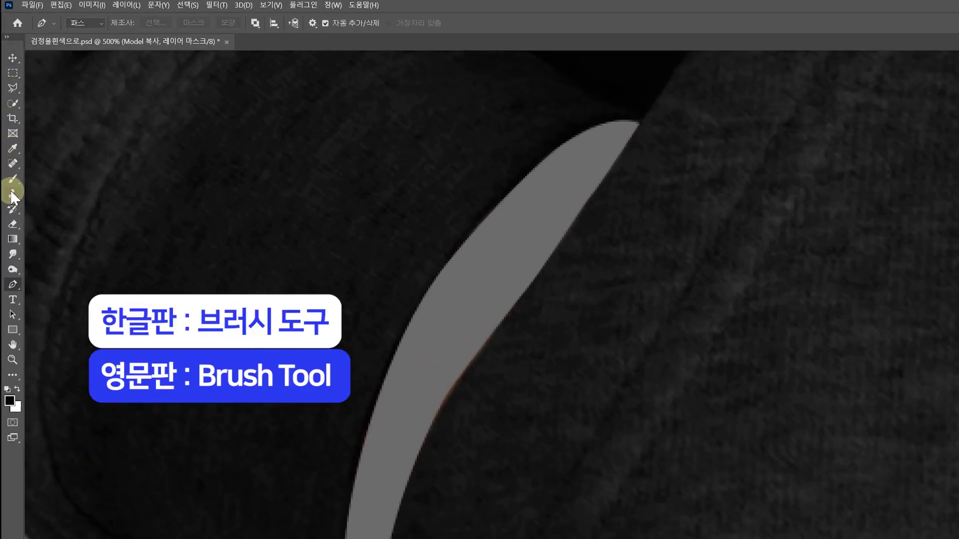
Step: Choose the Brush tool with the soft round preset (부드러운 원) from the general brushes (일반 브러시)
click(12, 182)
click(61, 179)
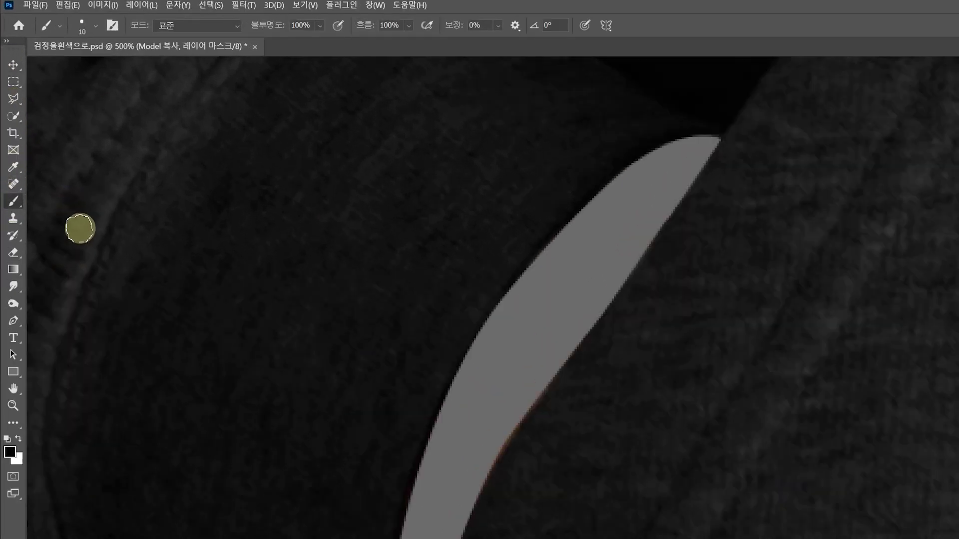
click(94, 26)
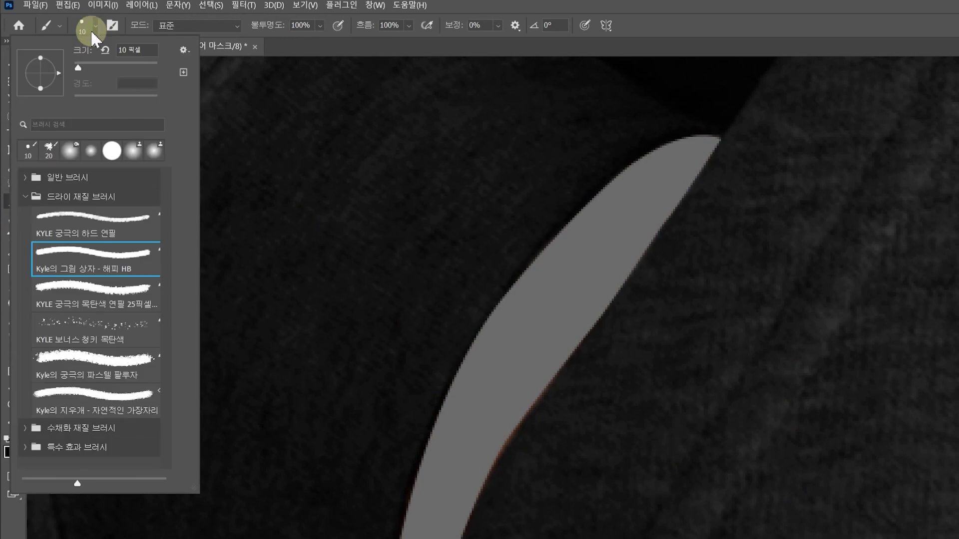
click(25, 177)
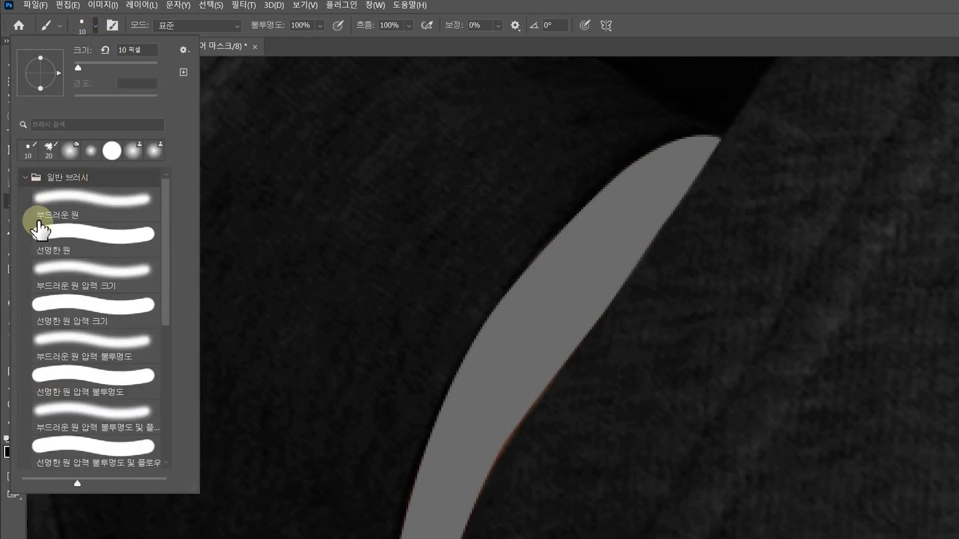
double_click(41, 197)
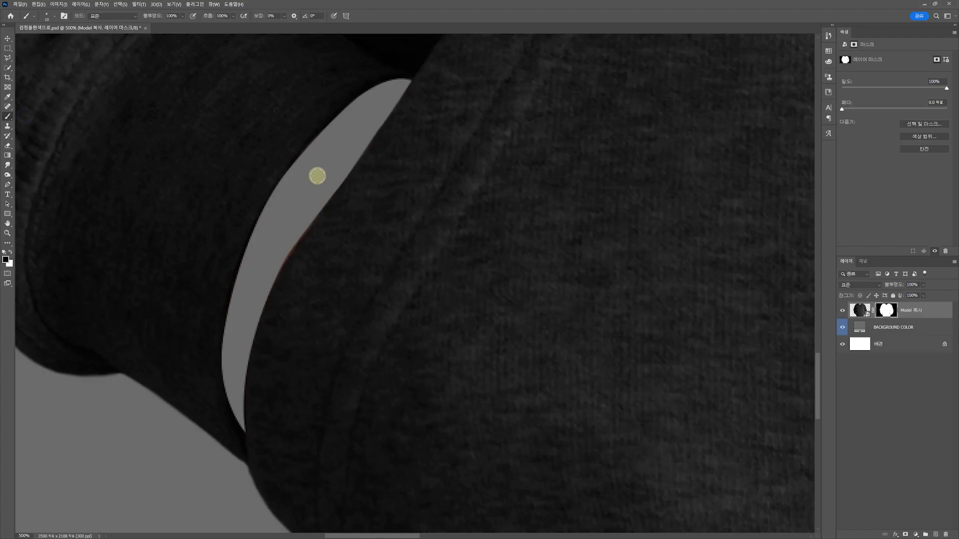
Step: Shrink the brush and paint black on the mask to remove the reddish fringe along the left wrist opening
key(bracketleft)
key(bracketleft)
key(bracketleft)
key(bracketleft)
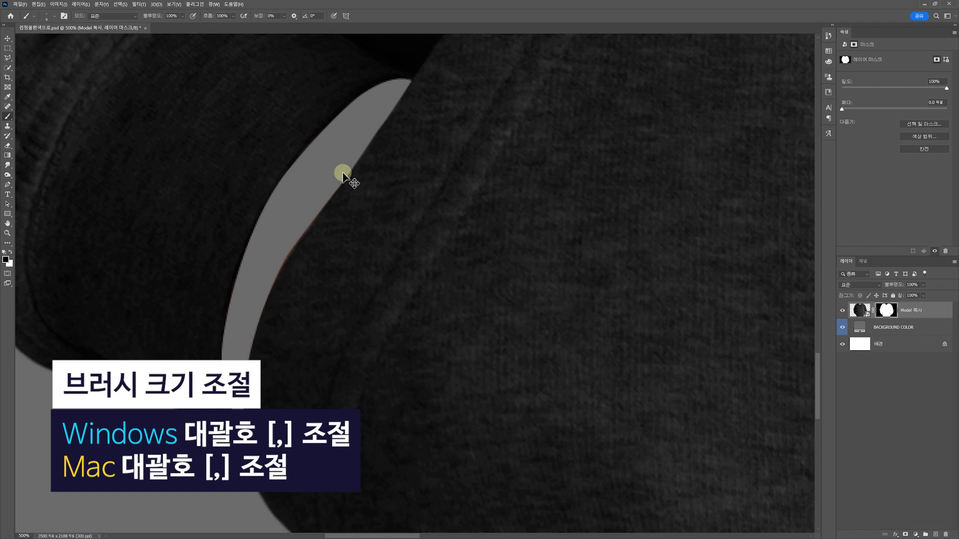
key(ctrl+plus)
key(ctrl+plus)
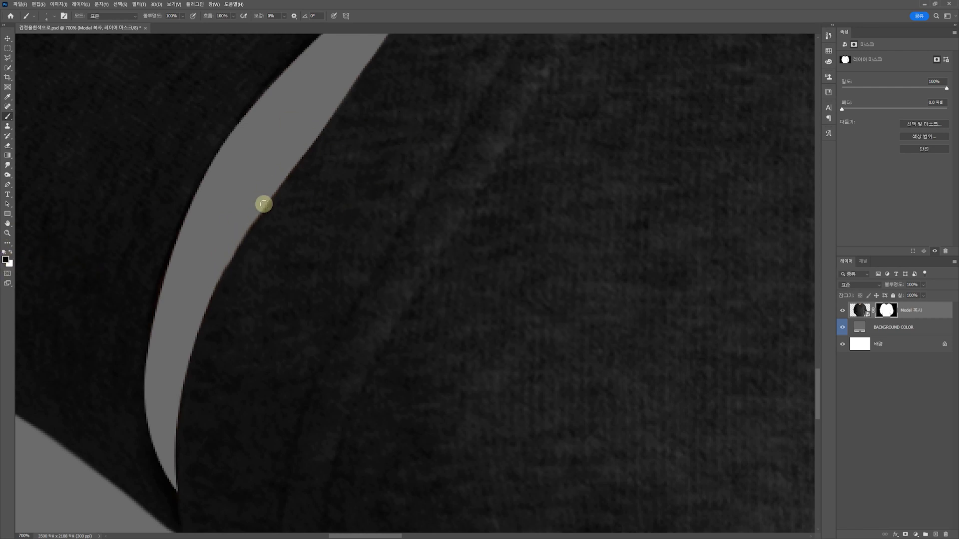
mouse_move(396, 192)
mouse_down()
mouse_move(387, 259)
mouse_move(280, 254)
mouse_move(399, 256)
mouse_move(274, 255)
mouse_up()
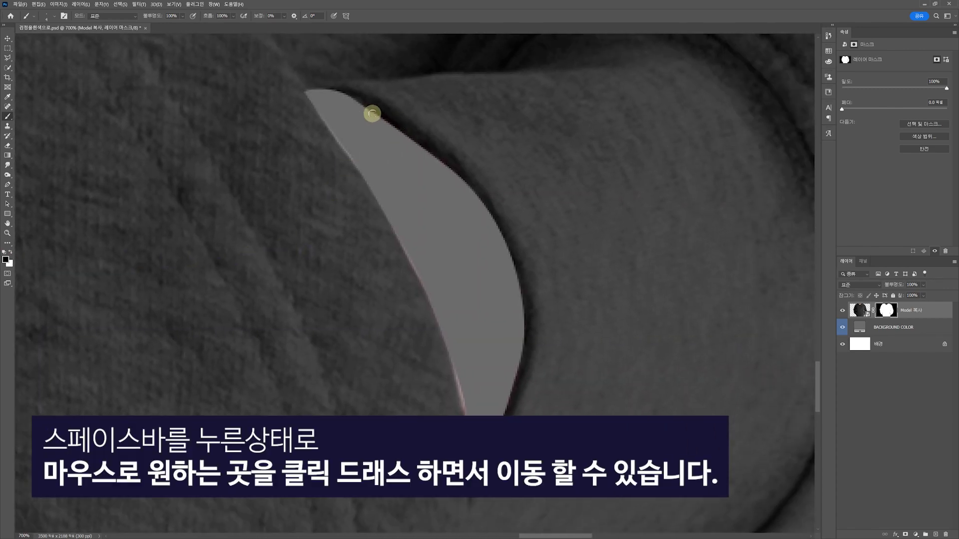
Step: Paint black on the mask to remove the leftover skin fringe along the edges of the right wrist opening
drag(374, 115, 409, 143)
drag(451, 170, 393, 296)
scroll(658, 189, down, 6)
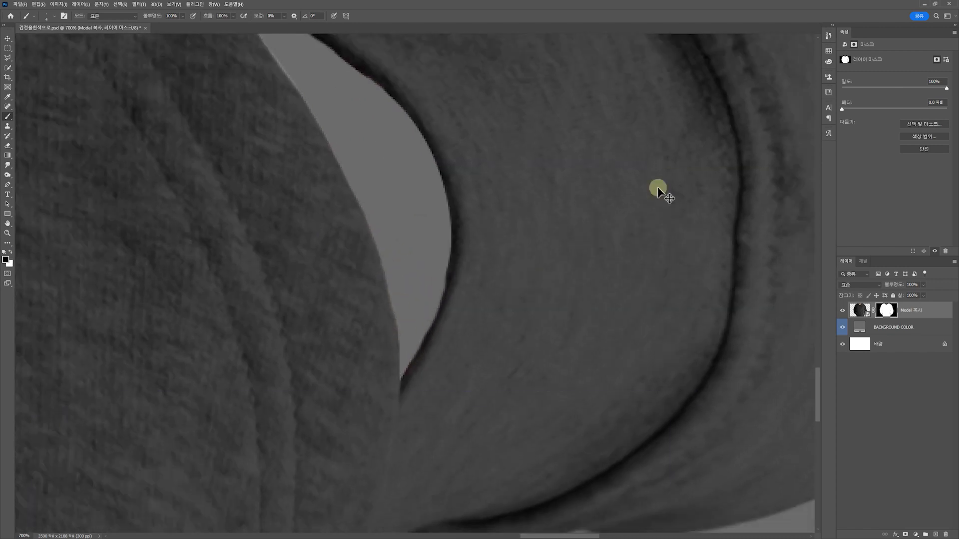
scroll(492, 415, down, 1)
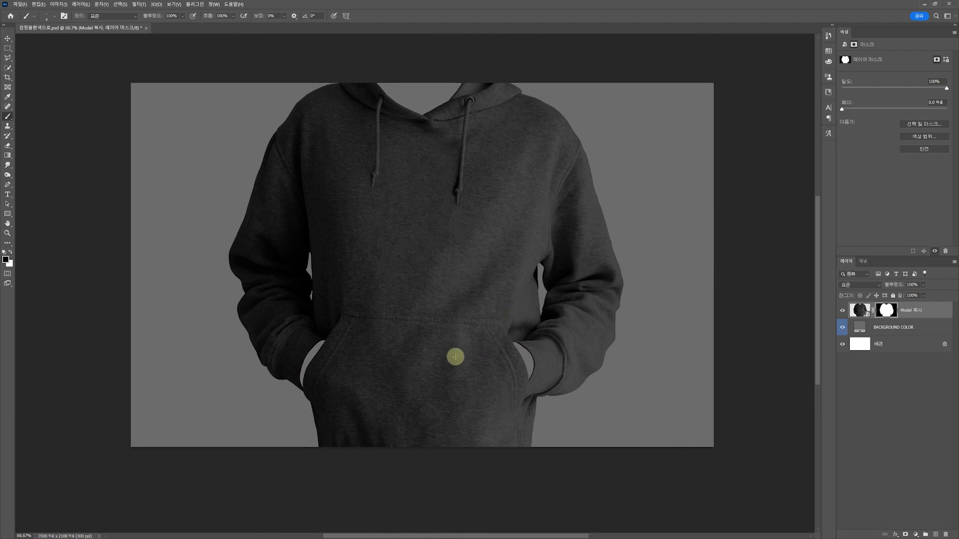
Step: Duplicate the masked Model 복사 layer and delete the layer mask from the lower original
click(859, 310)
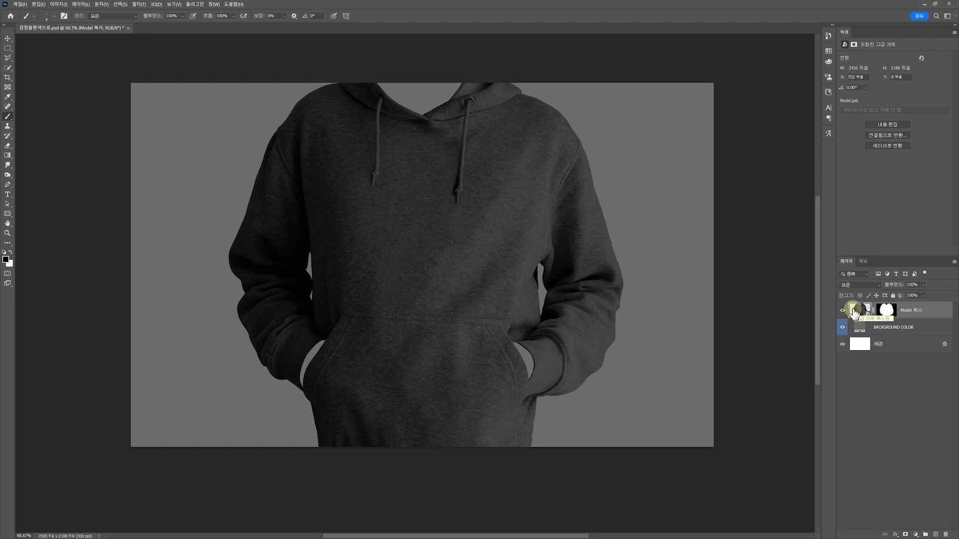
key(ctrl+j)
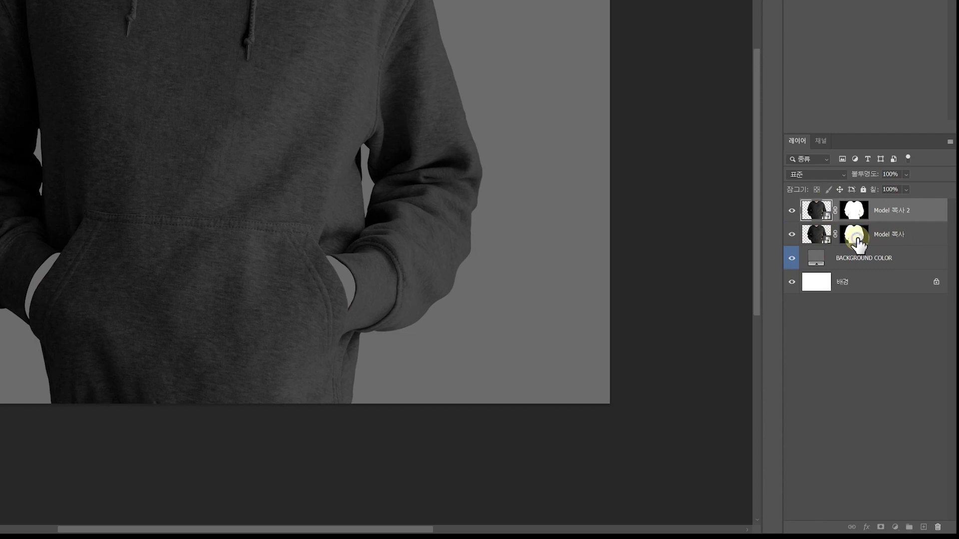
click(856, 236)
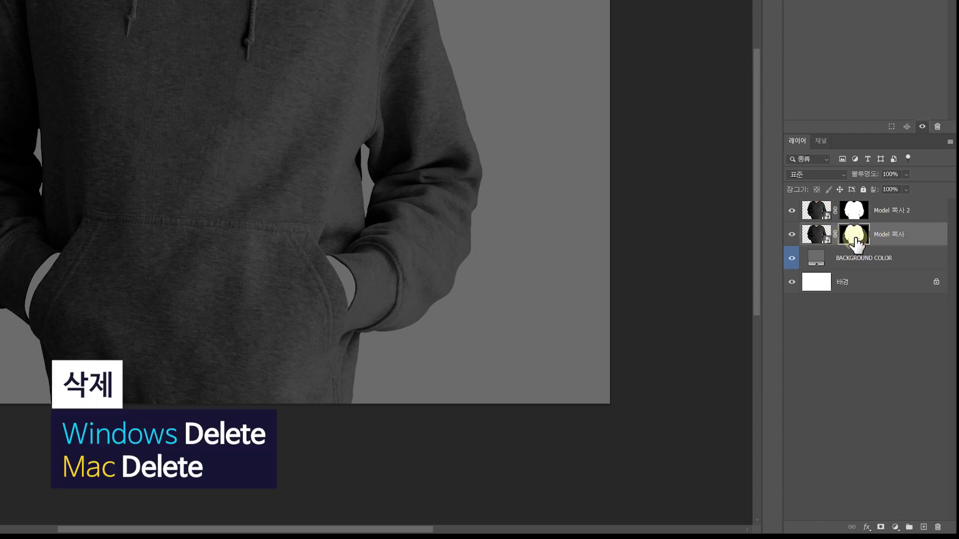
key(Delete)
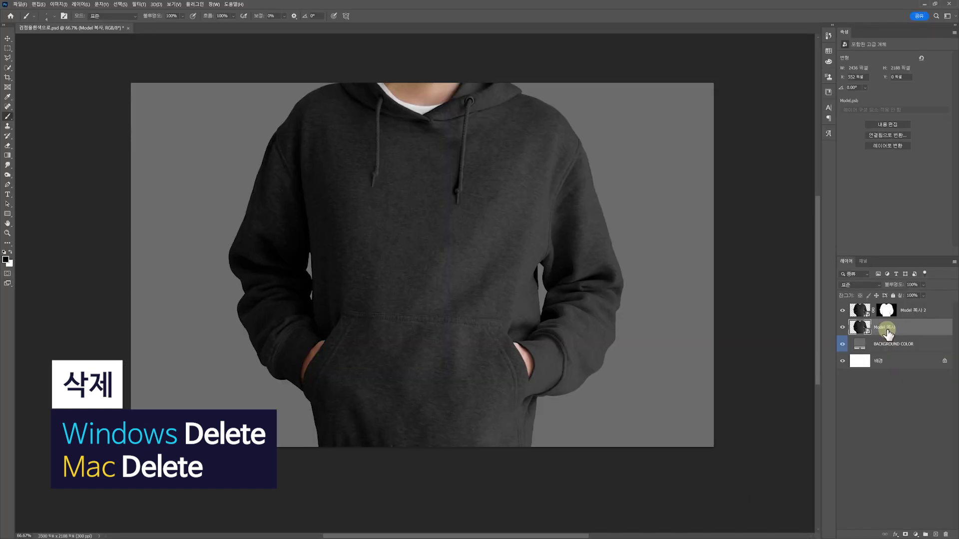
key(ctrl+z)
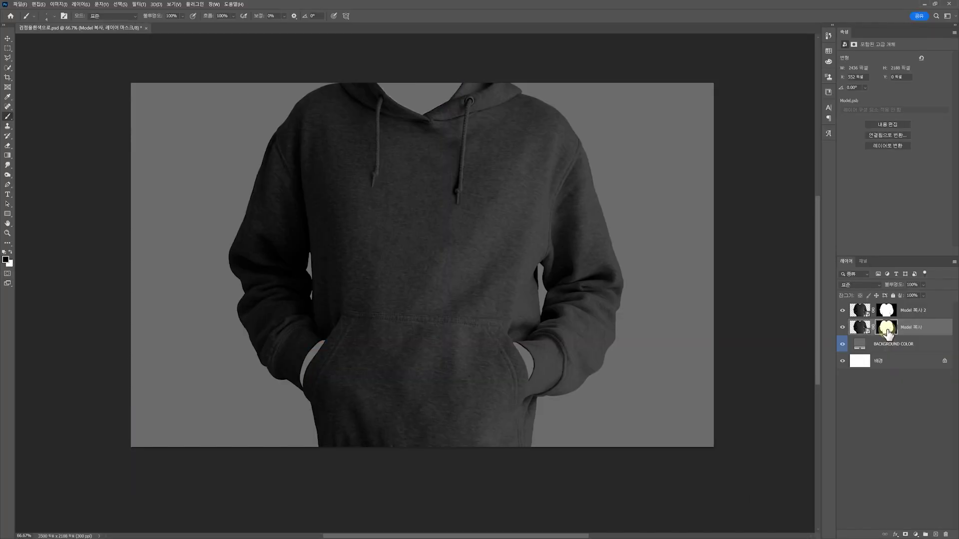
drag(887, 333, 948, 535)
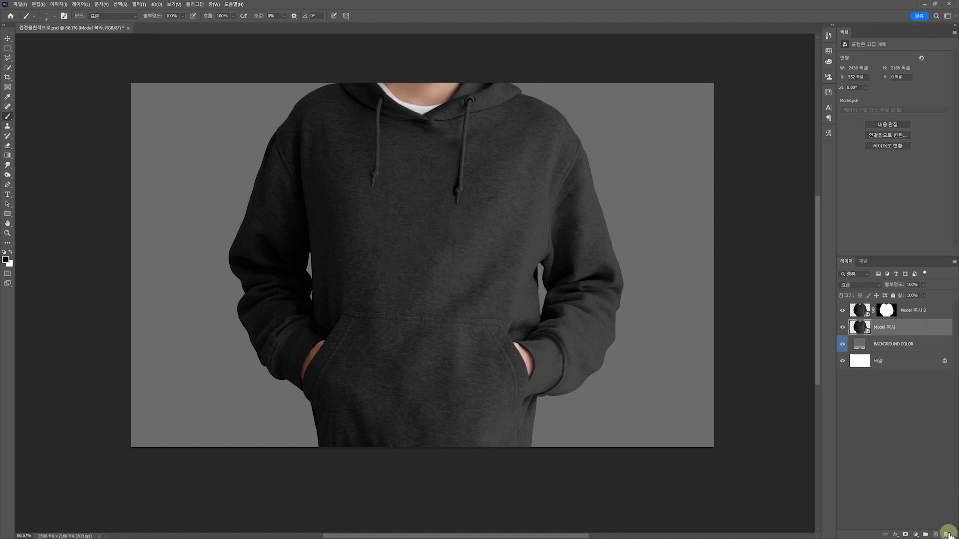
Step: Add a Hue/Saturation (색조/채도) adjustment clipped to Model 복사 2 and raise its lightness (명도) until the hoodie is mid-grey
click(912, 317)
click(887, 312)
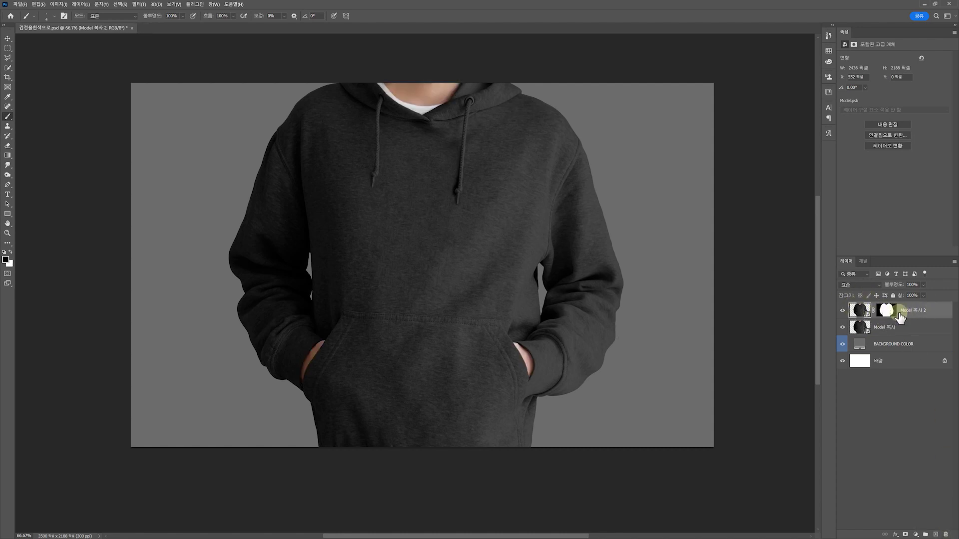
click(884, 330)
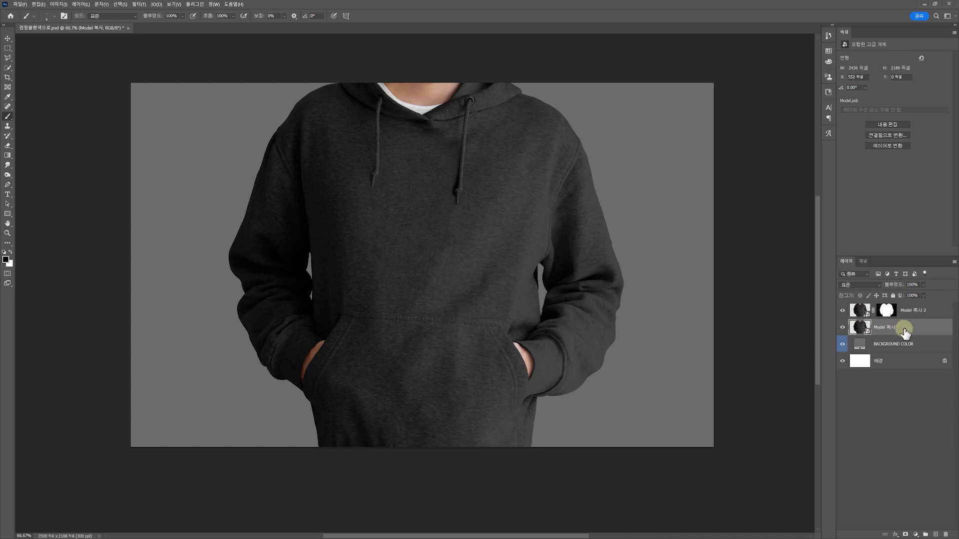
click(882, 312)
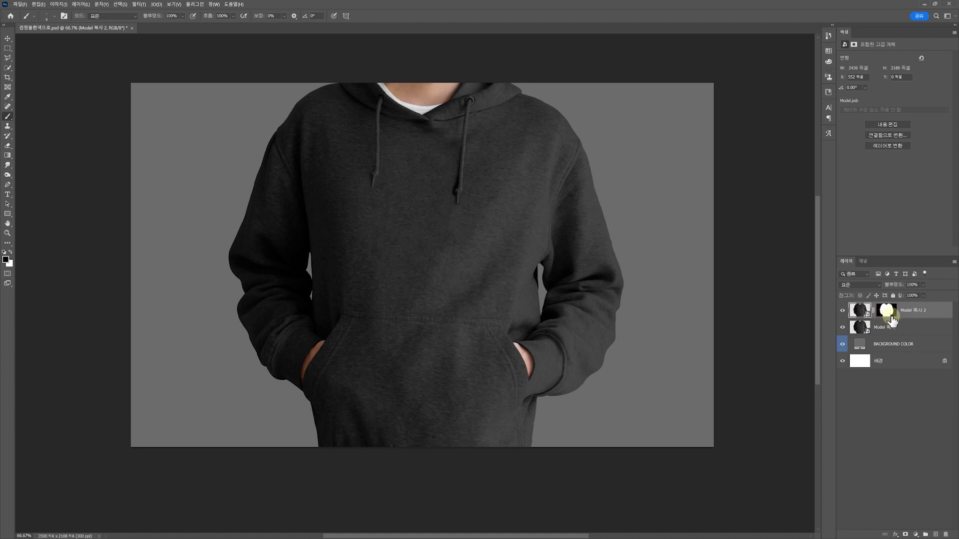
click(916, 534)
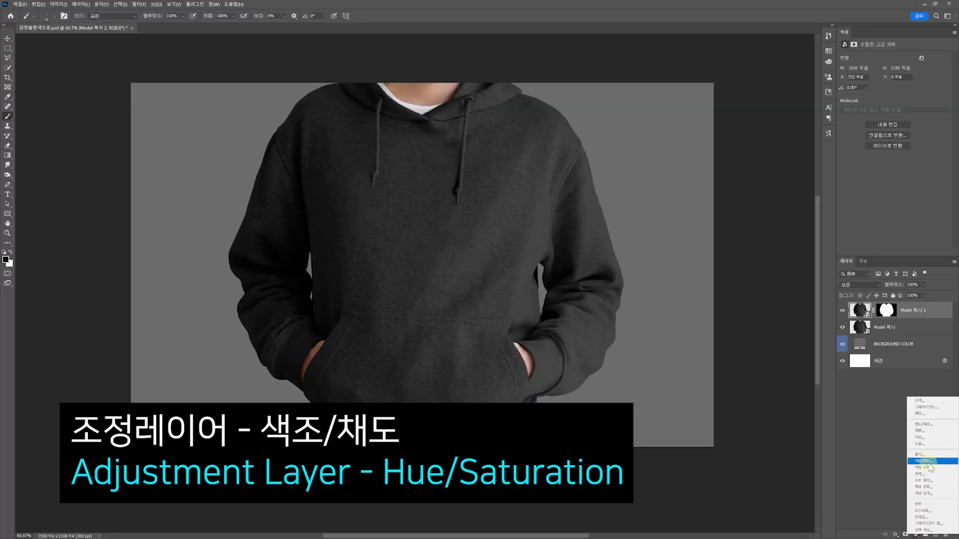
click(905, 422)
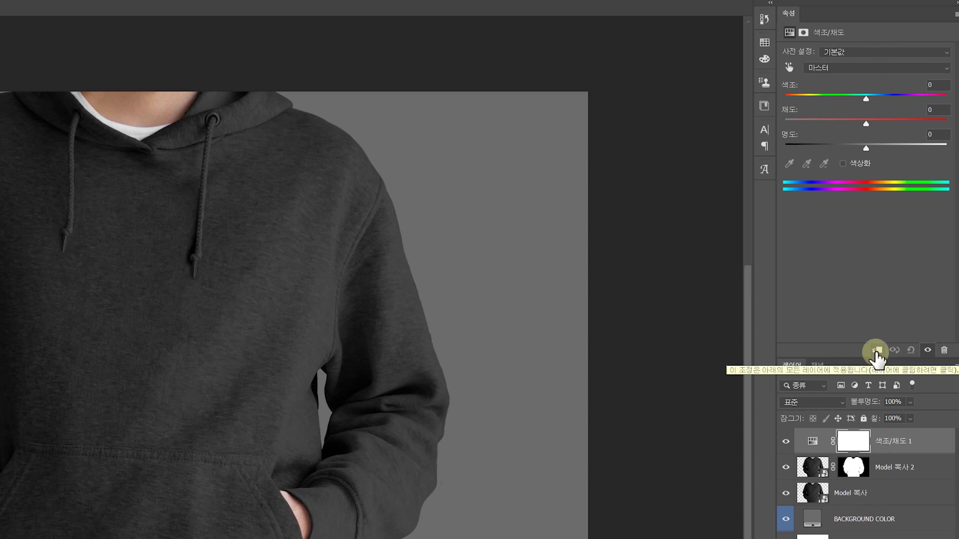
click(877, 352)
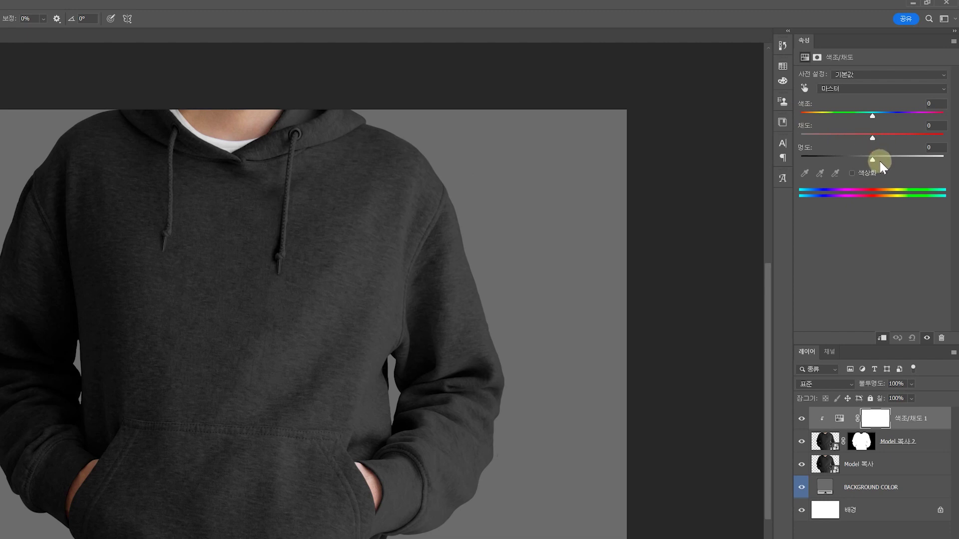
drag(878, 160, 896, 161)
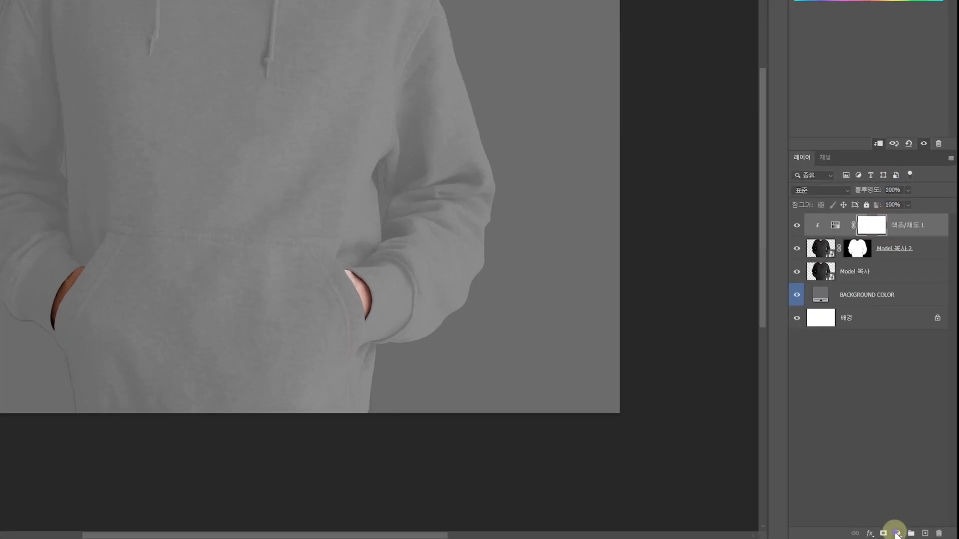
Step: Add a Curves (곡선) adjustment clipped to the hoodie layer and lower its white point input to 178
click(898, 534)
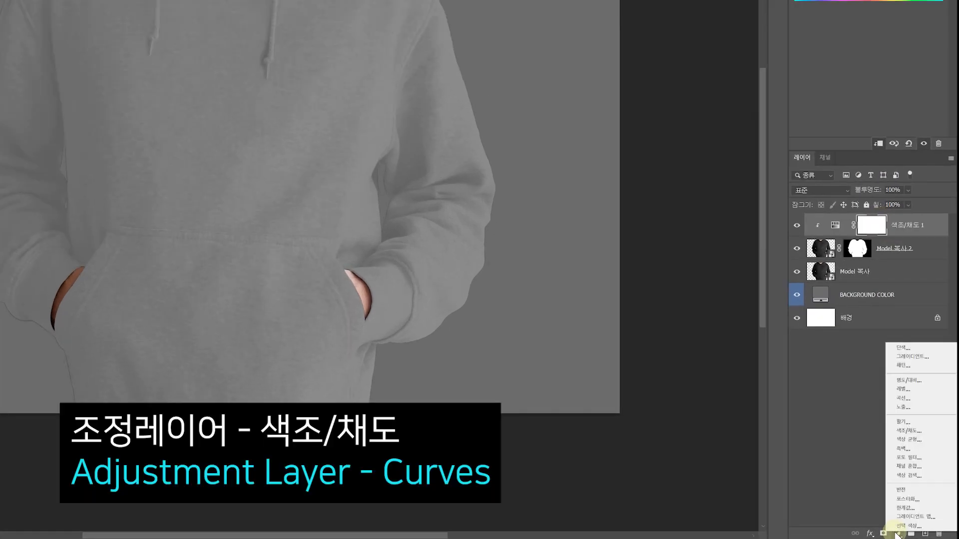
click(913, 398)
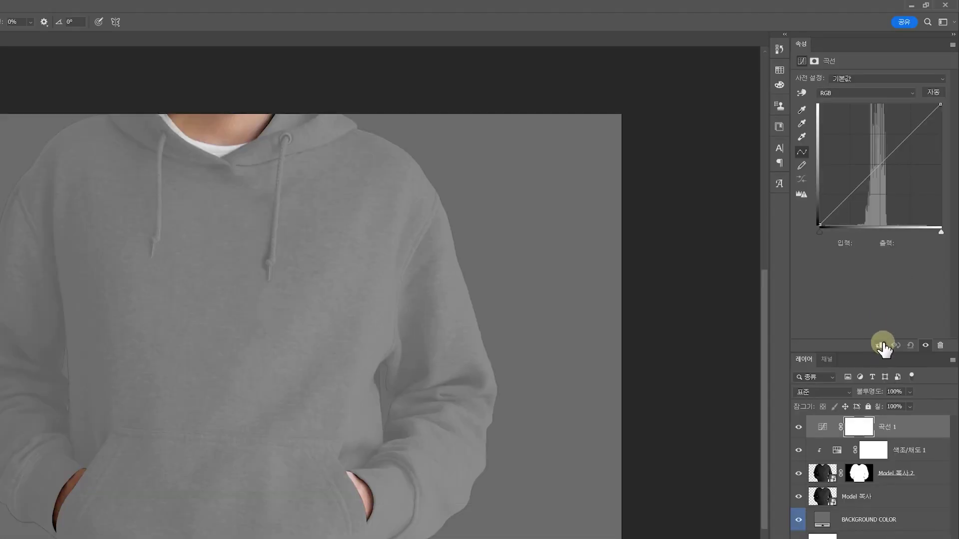
click(880, 345)
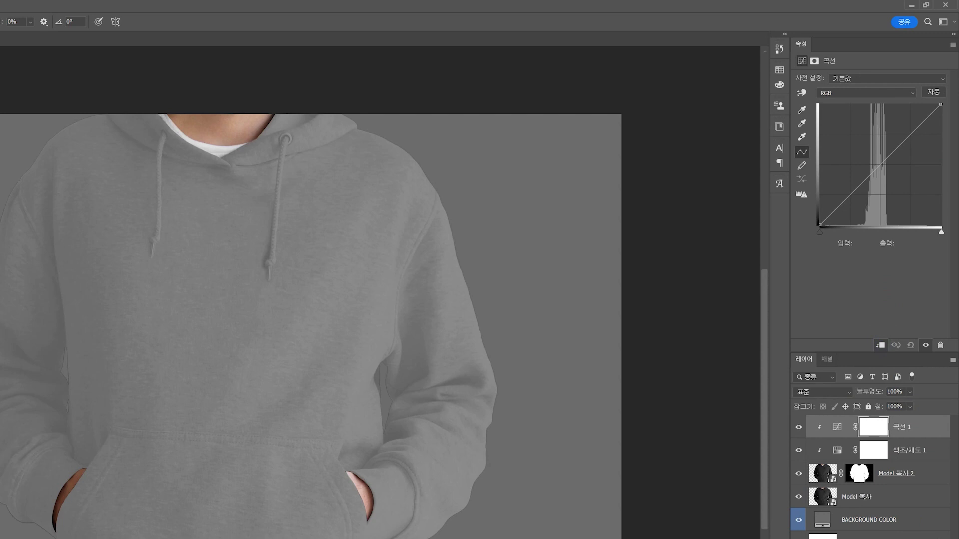
drag(883, 162, 936, 235)
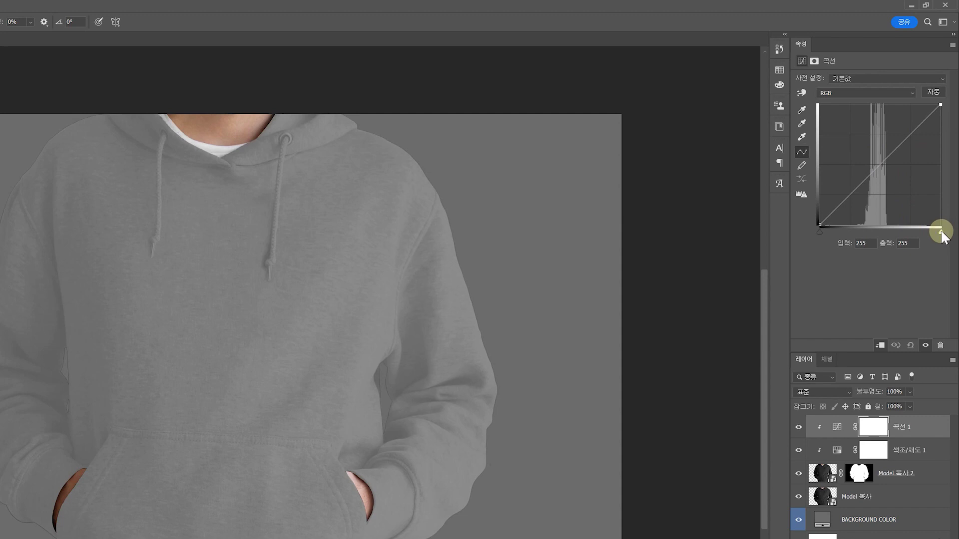
drag(941, 233, 905, 235)
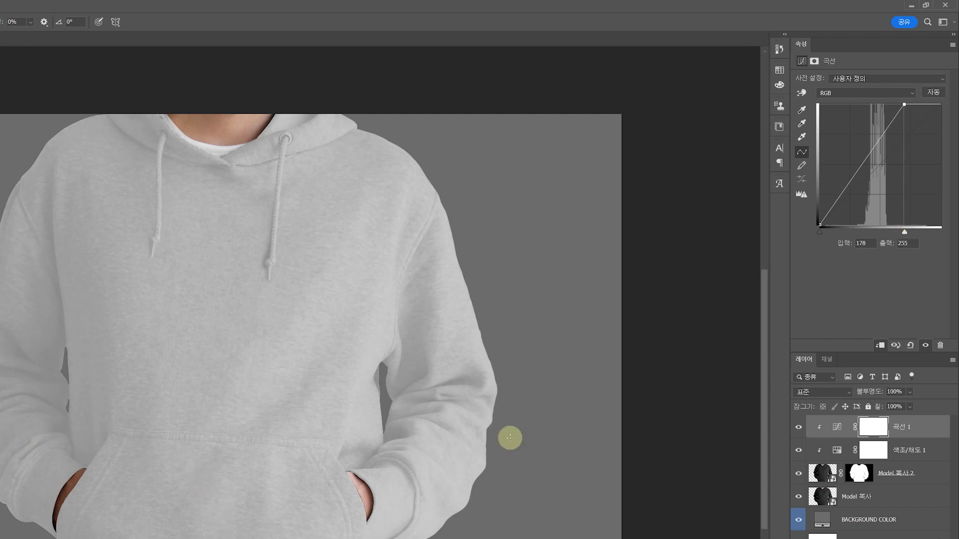
Step: Duplicate the 곡선 1 layer as a clipped copy and reshape its curve with white input 255 and a point at input 117, output 145
drag(873, 436, 888, 423)
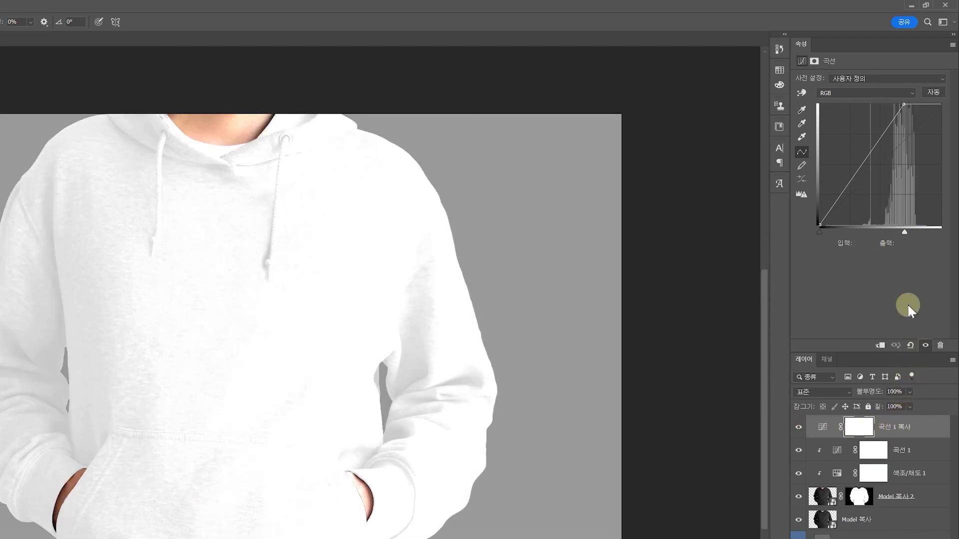
click(881, 345)
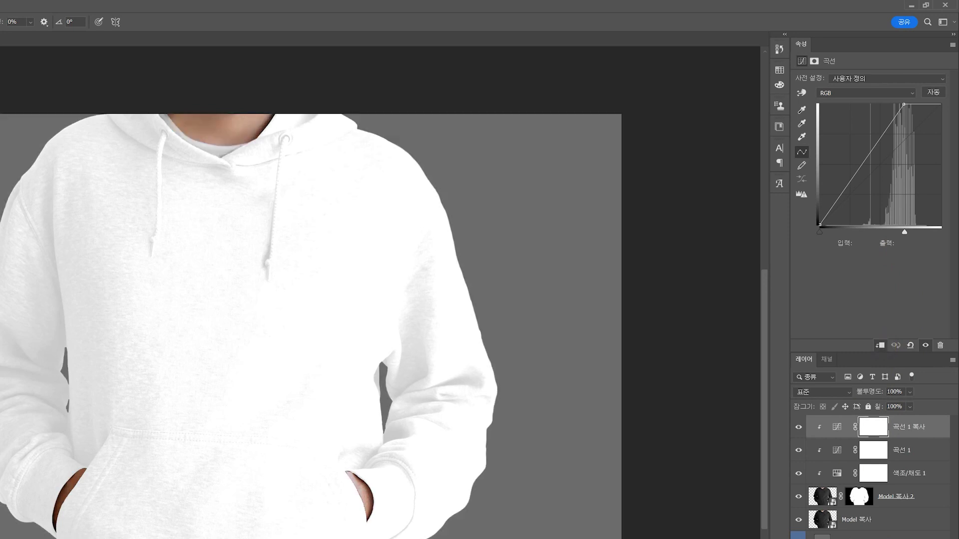
drag(905, 232, 944, 230)
click(895, 159)
drag(894, 159, 875, 157)
click(881, 166)
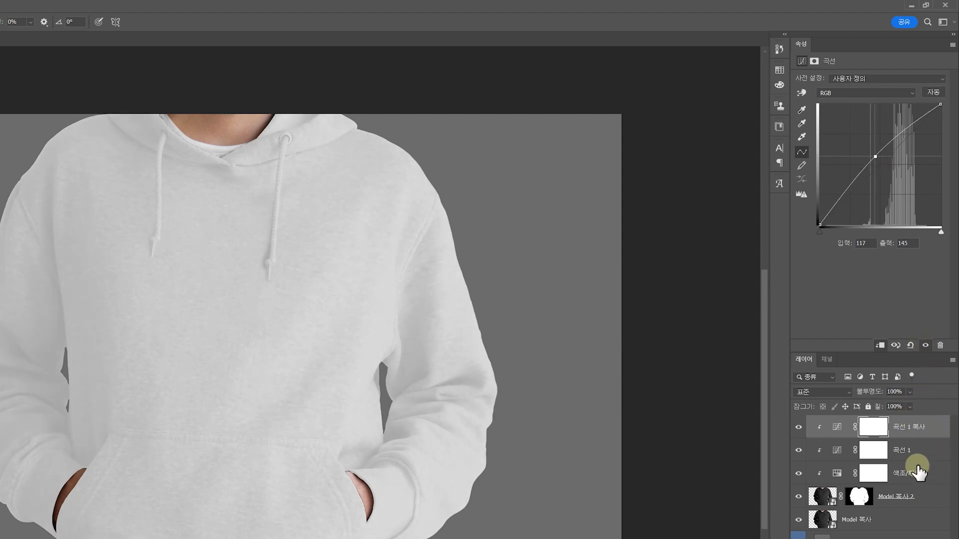
click(940, 428)
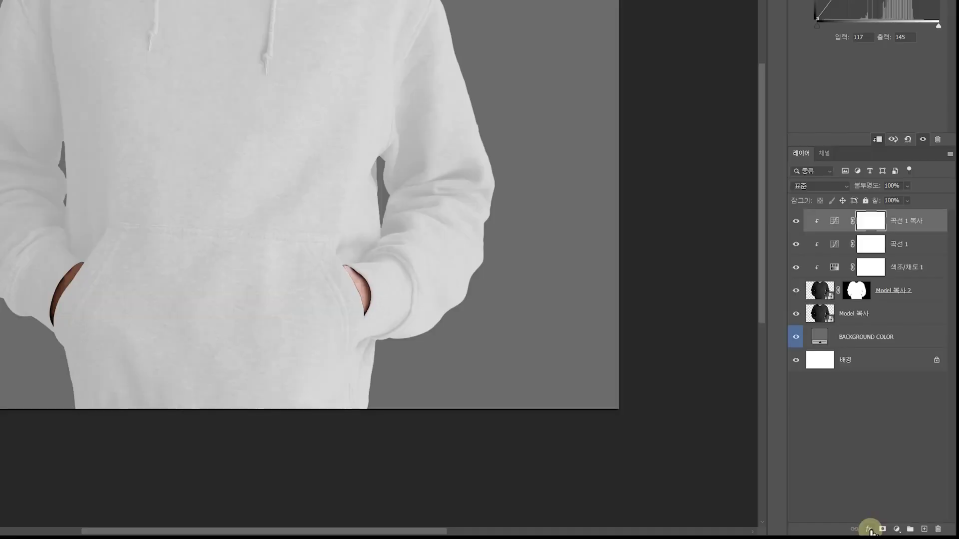
click(870, 531)
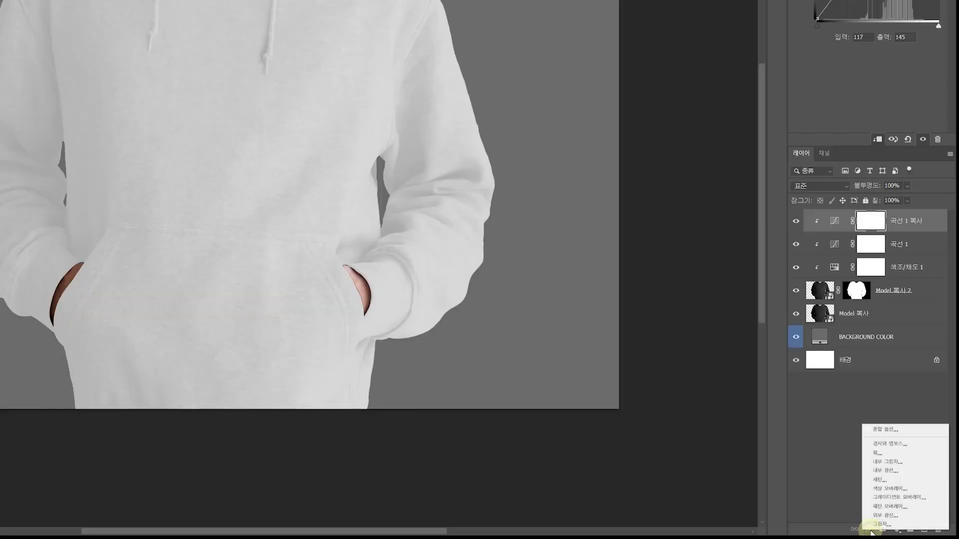
click(894, 429)
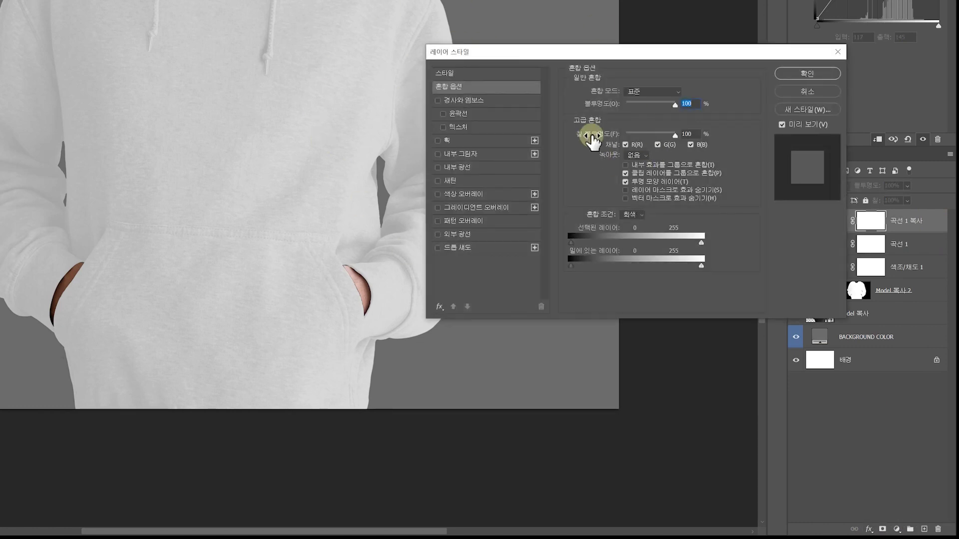
click(822, 98)
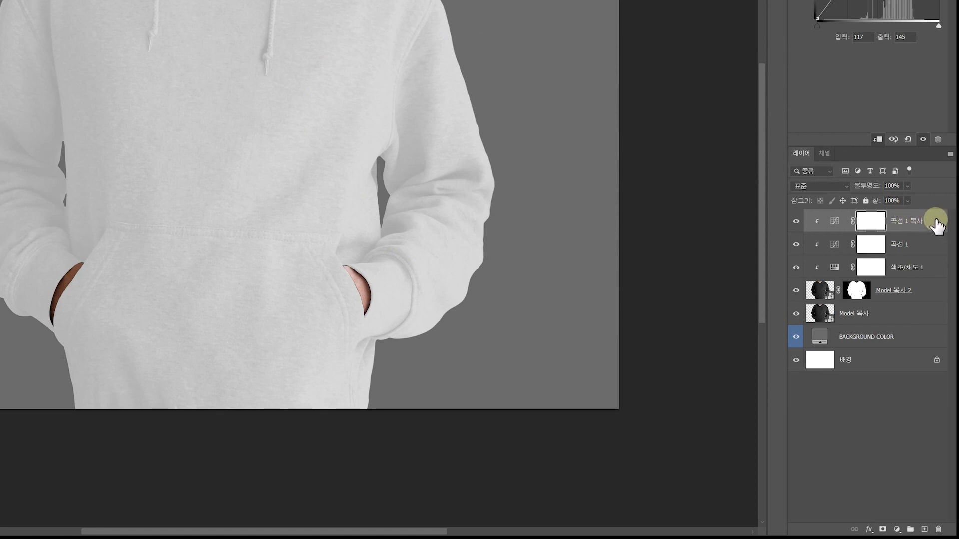
Step: Open the blending options of the 곡선 1 복사 layer and set the blend mode to Overlay (오버레이)
click(935, 226)
double_click(935, 225)
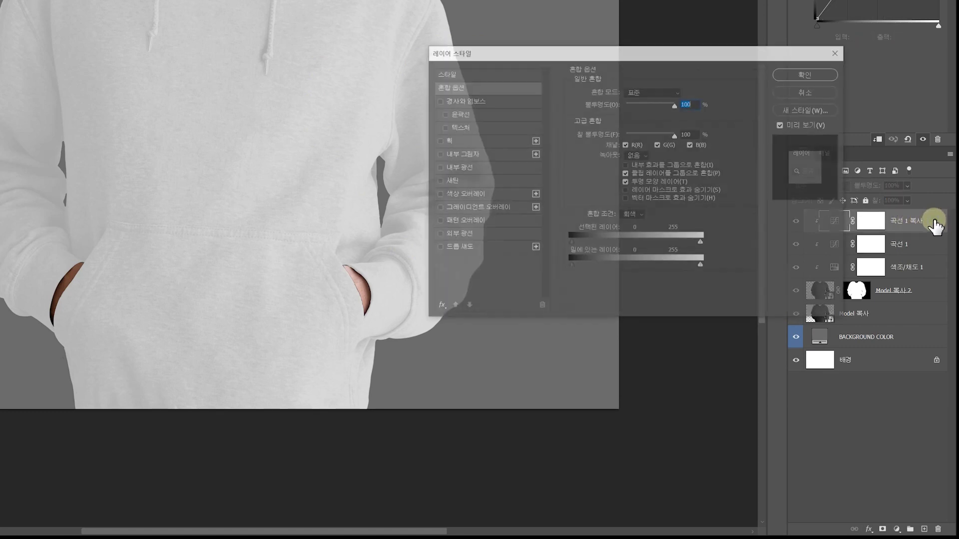
click(655, 92)
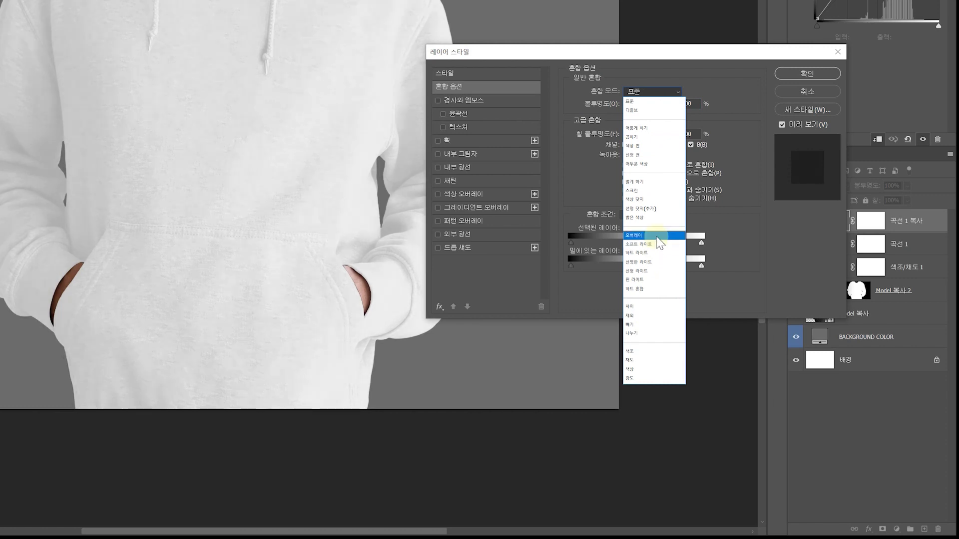
click(660, 243)
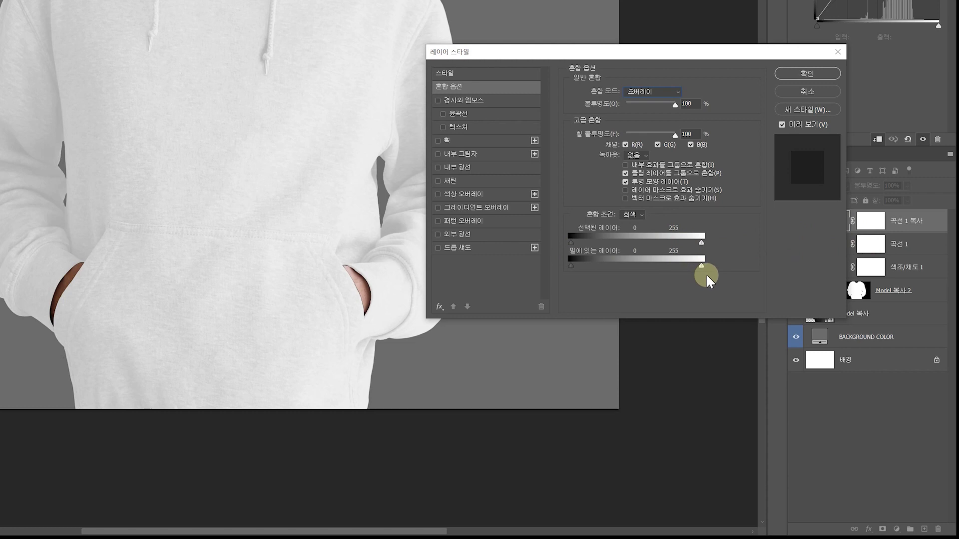
Step: Split the underlying layer's (밑에 있는 레이어) white Blend If slider to 198 / 234 and apply the blending options
mouse_move(701, 266)
mouse_down()
mouse_move(664, 266)
mouse_move(685, 273)
mouse_up()
key(alt)
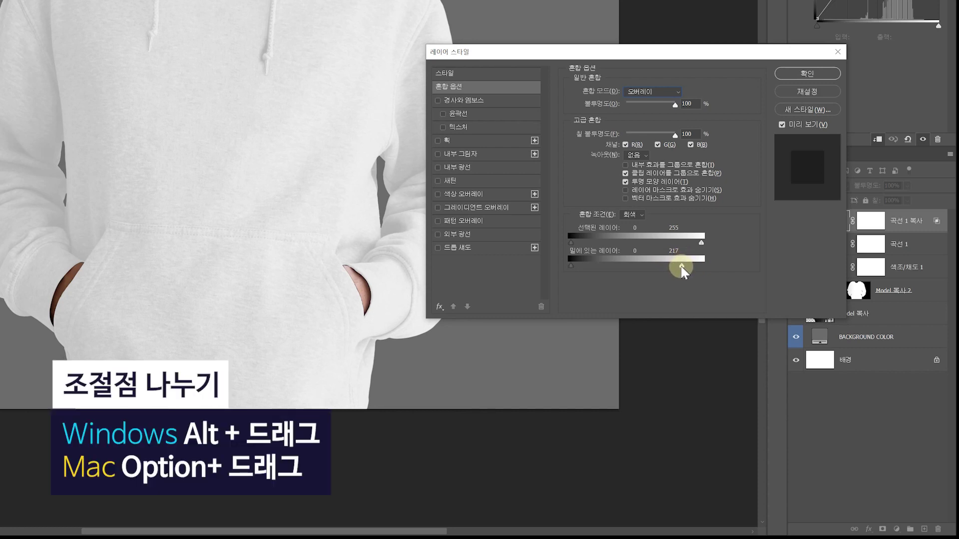
drag(682, 269, 678, 272)
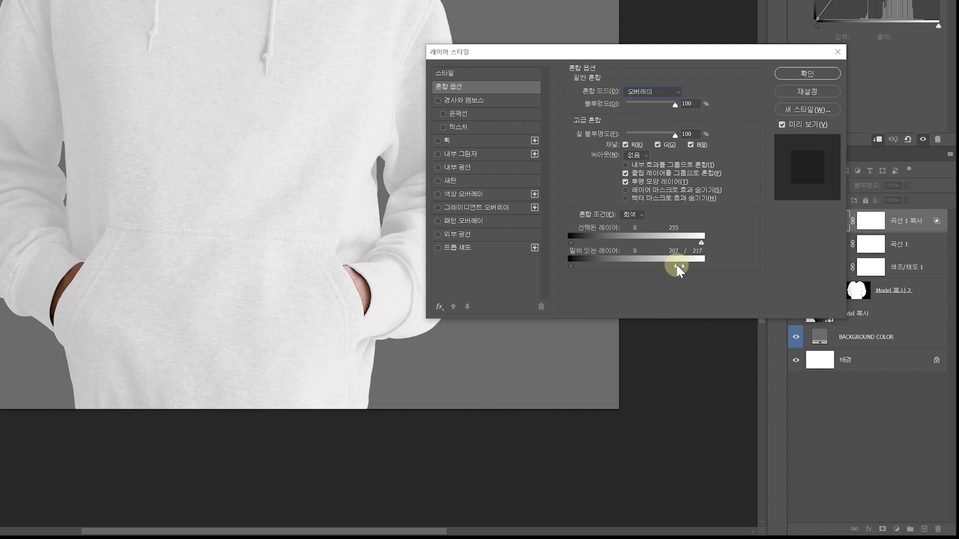
drag(674, 271, 667, 271)
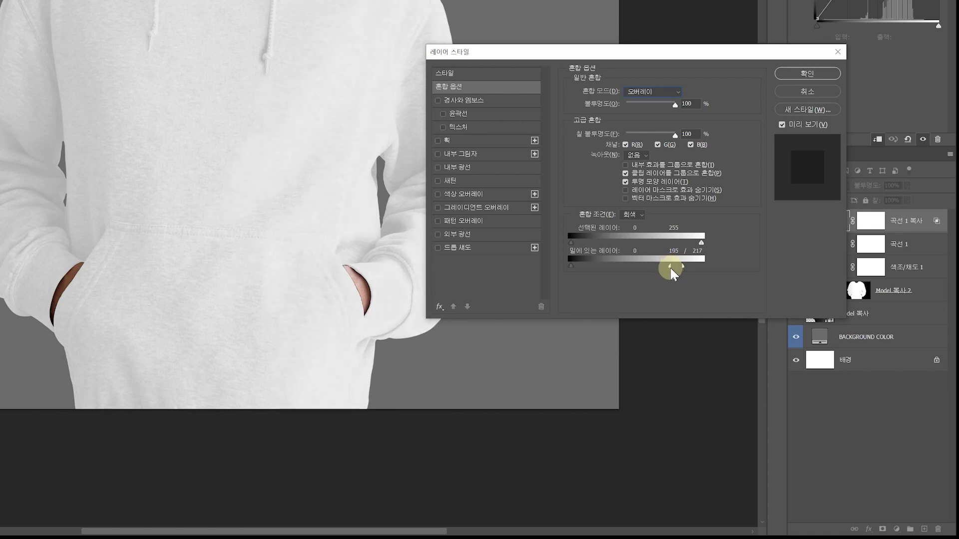
drag(675, 273, 671, 273)
drag(669, 268, 675, 268)
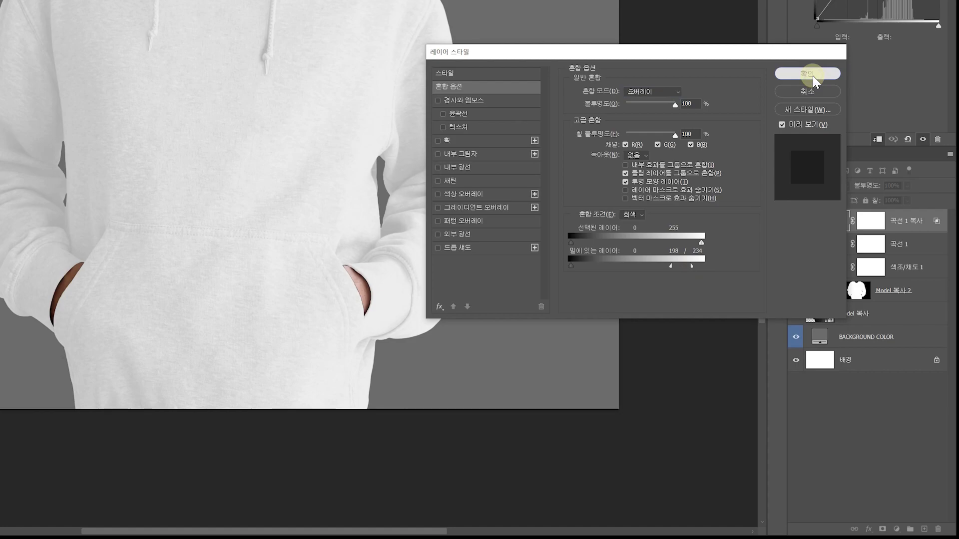
click(807, 73)
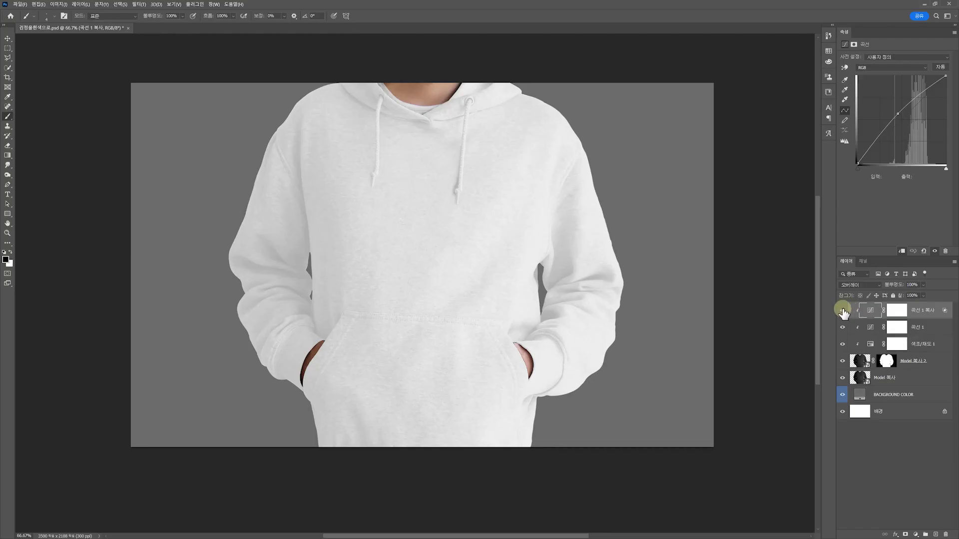
Step: Compare the hoodie with and without the 곡선 1 복사 adjustment, leaving the layer visible
click(843, 311)
click(843, 310)
click(843, 311)
click(843, 311)
click(843, 311)
click(843, 311)
key(ctrl+minus)
key(ctrl+plus)
Step: Set the 곡선 1 curve's white point input to 192 and the 색조/채도 1 layer's lightness (명도) to +37
click(922, 332)
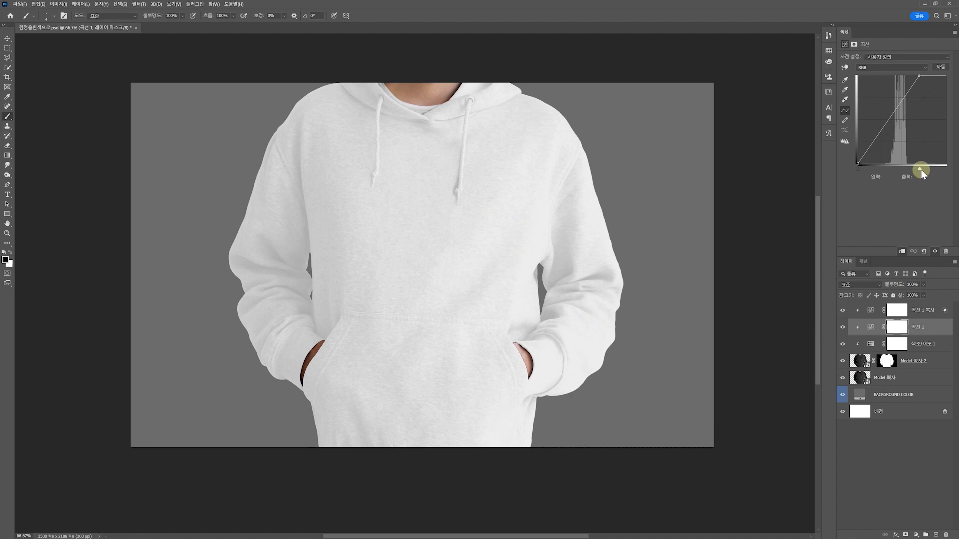
drag(919, 170, 924, 170)
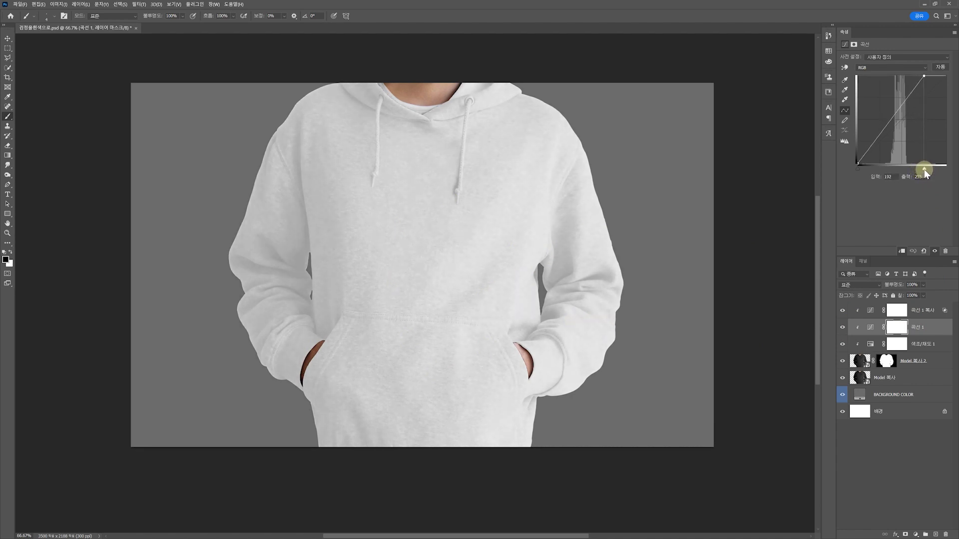
click(927, 350)
drag(914, 121, 914, 120)
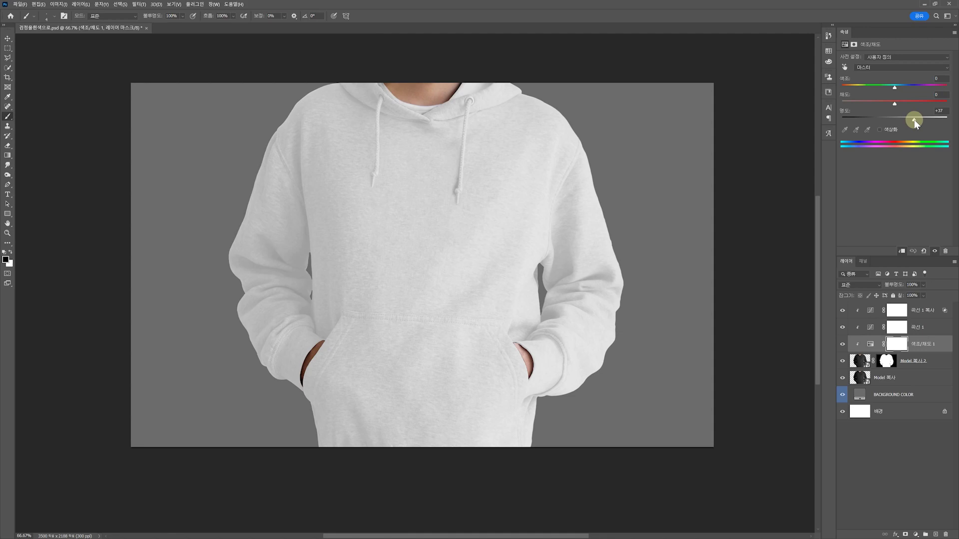